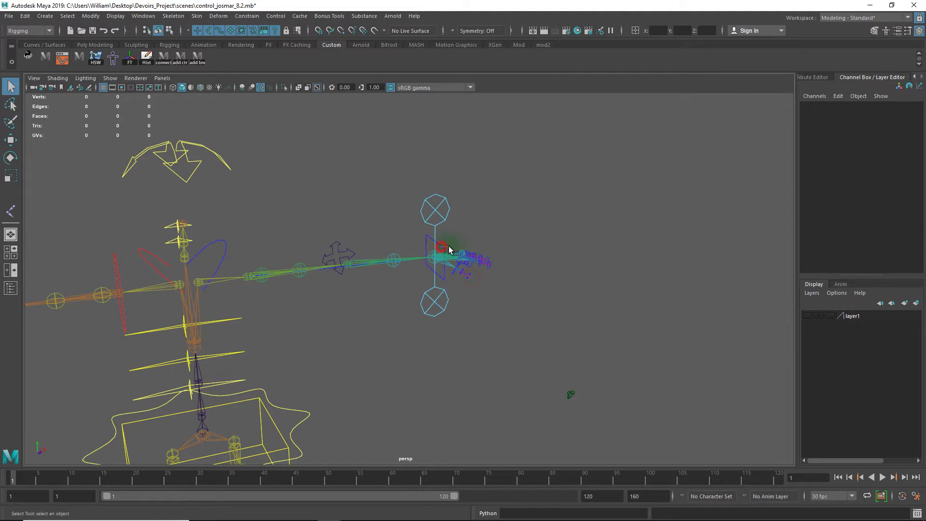
# Bend the left arm upward by moving its IK hand control, and rotate that control to test the wrist
pyautogui.click(448, 249)
pyautogui.press('w')
pyautogui.moveTo(432, 258); pyautogui.dragTo(300, 142)
pyautogui.keyDown('alt'); pyautogui.moveTo(340, 194); pyautogui.dragTo(439, 208, button='right'); pyautogui.keyUp('alt')
pyautogui.keyDown('alt'); pyautogui.moveTo(439, 208); pyautogui.dragTo(512, 291, button='middle'); pyautogui.keyUp('alt')
pyautogui.press('e')
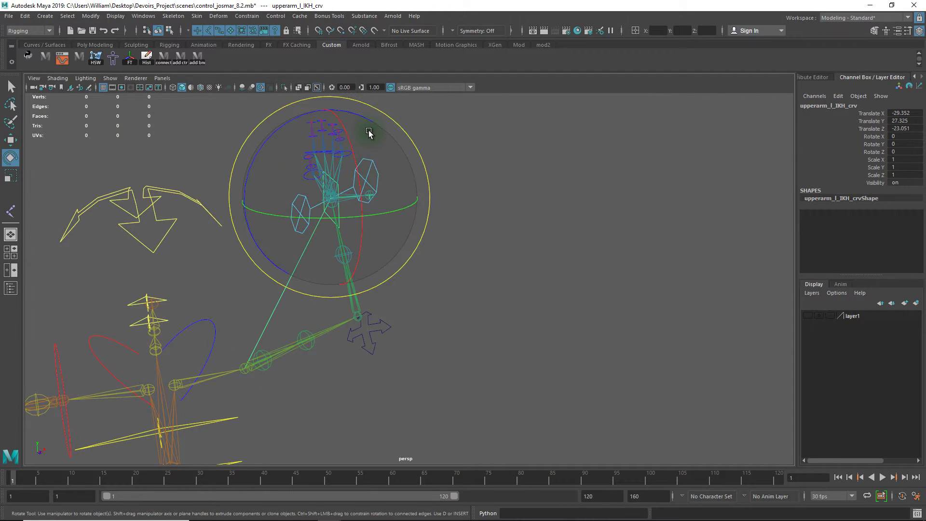
pyautogui.moveTo(369, 132); pyautogui.dragTo(387, 235)
pyautogui.click(500, 180)
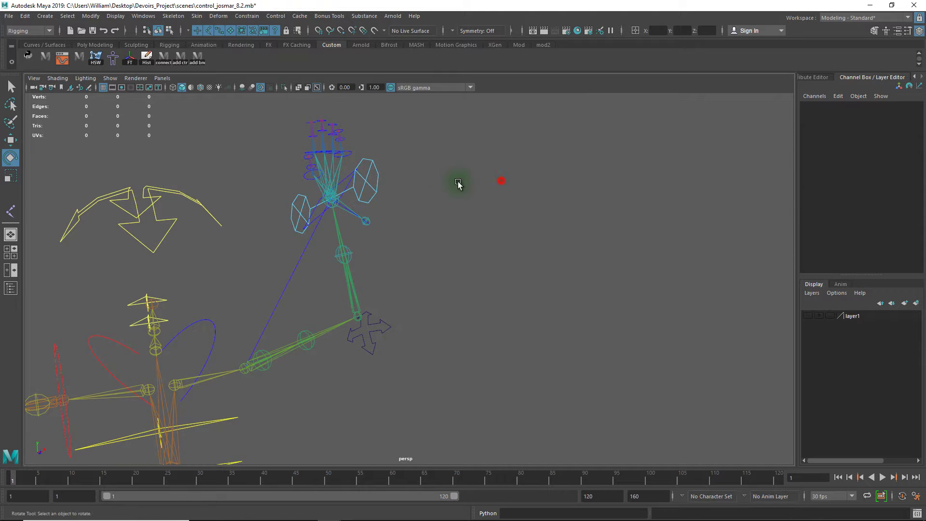
# Switch the left arm from IK to FK with the IKFK attribute of its switch control
pyautogui.moveTo(418, 161); pyautogui.dragTo(370, 190)
pyautogui.click(862, 121)
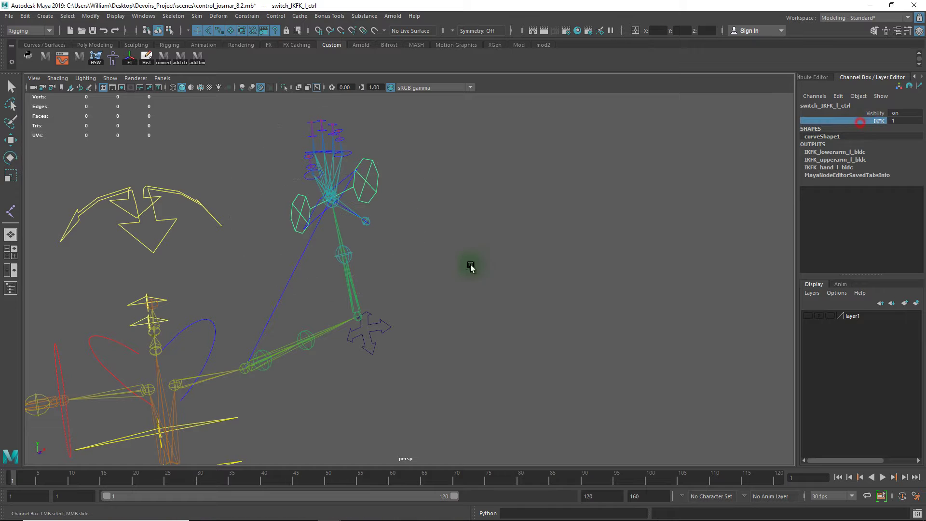
pyautogui.moveTo(637, 265); pyautogui.dragTo(477, 281, button='middle')
pyautogui.keyDown('alt'); pyautogui.moveTo(477, 281); pyautogui.dragTo(516, 293); pyautogui.keyUp('alt')
# Test rotating the left arm's FK controls at the forearm, upper arm and hand
pyautogui.click(404, 312)
pyautogui.press('e')
pyautogui.click(265, 316)
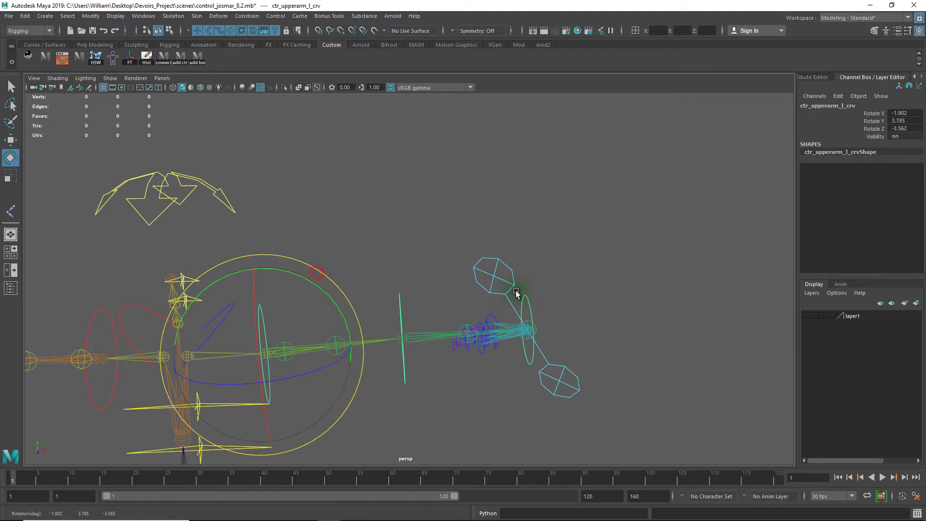
pyautogui.click(525, 303)
pyautogui.moveTo(507, 254); pyautogui.dragTo(411, 298)
# Rotate the right arm's FK forearm control to bend the elbow and raise the forearm
pyautogui.click(386, 251)
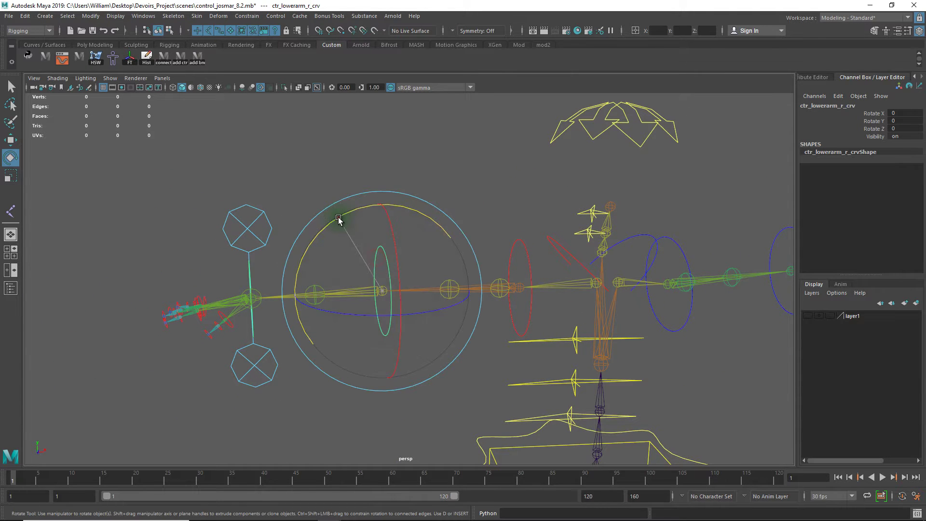
pyautogui.moveTo(340, 217); pyautogui.dragTo(273, 166)
pyautogui.click(316, 189)
pyautogui.click(435, 144)
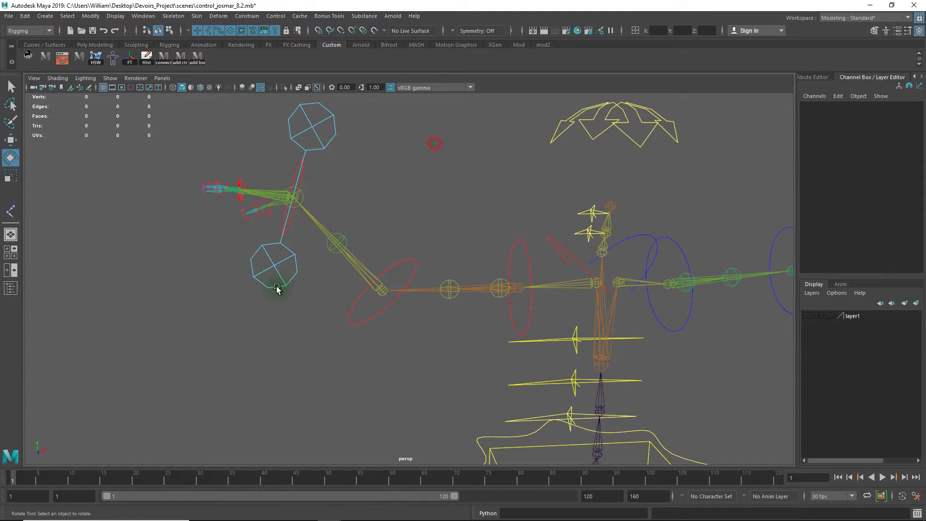
# Switch the right arm from FK to IK with the IKFK attribute of its switch control
pyautogui.click(273, 279)
pyautogui.click(874, 121)
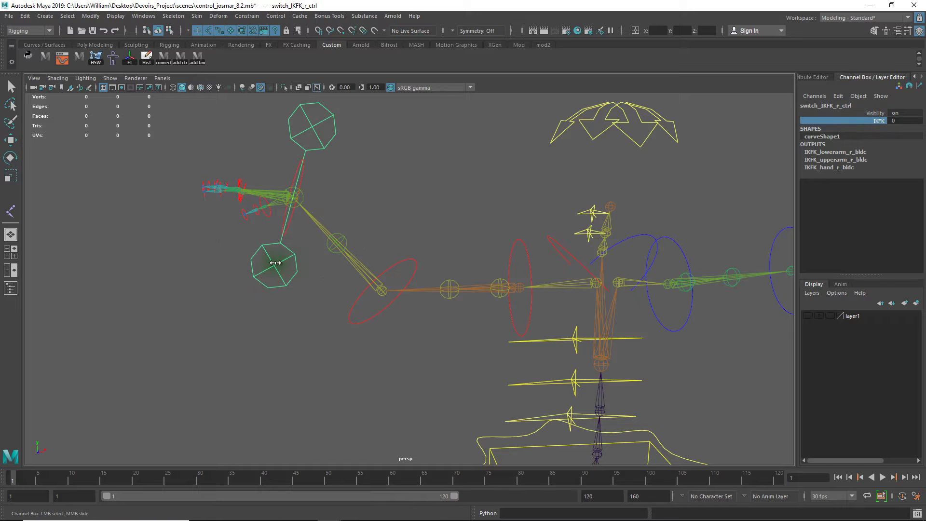
pyautogui.moveTo(276, 263); pyautogui.dragTo(361, 263, button='middle')
# Rotate the right IK hand control to about -22.5, 34.5, -27.9 and move it to about -116.7, 29.0, -4.8
pyautogui.click(240, 328)
pyautogui.press('e')
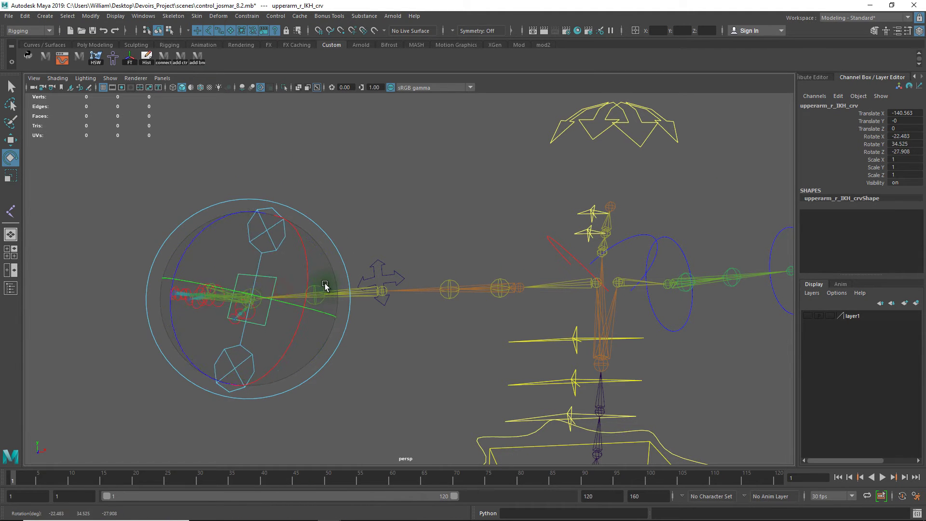
pyautogui.press('w')
pyautogui.moveTo(250, 295); pyautogui.dragTo(371, 145)
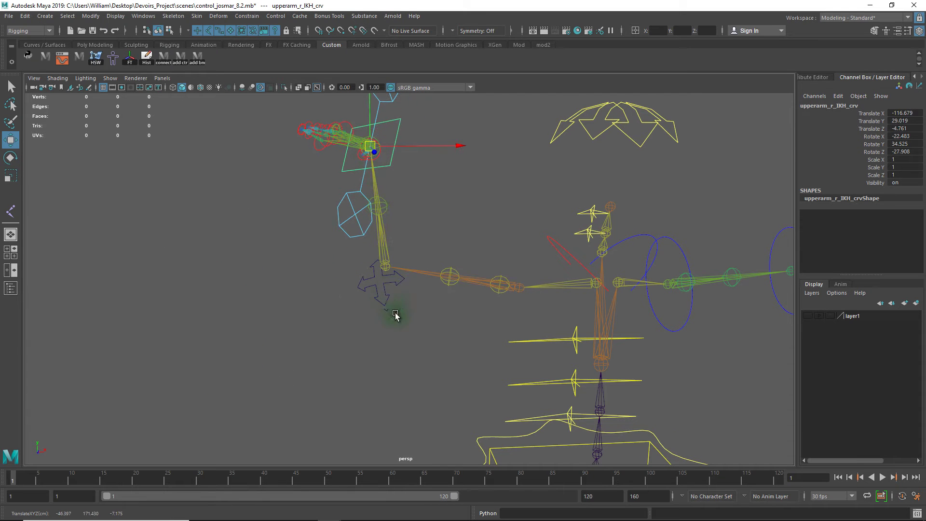
# Move the right elbow control to about 2.8, 15.1, -3.4 and clear the selection
pyautogui.click(376, 289)
pyautogui.moveTo(381, 289); pyautogui.dragTo(431, 223)
pyautogui.scroll(-3, 497, 243)
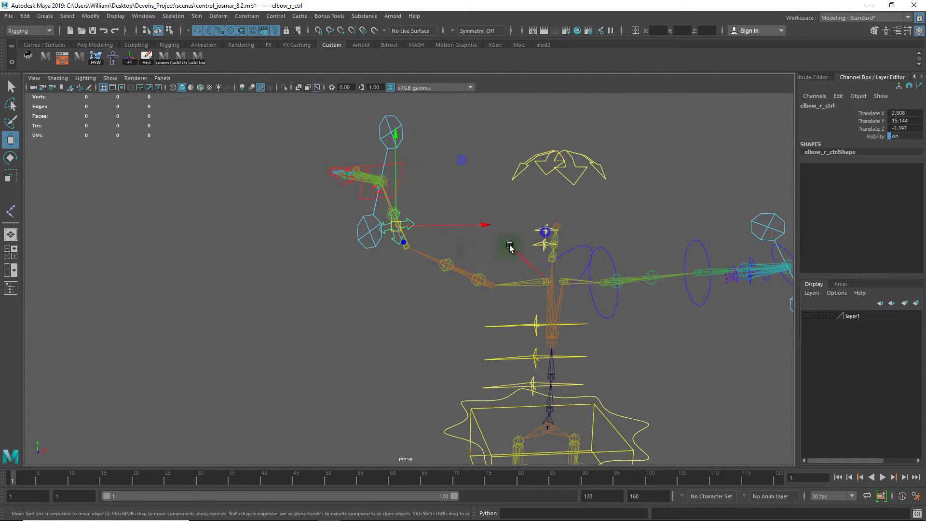
pyautogui.keyDown('alt'); pyautogui.moveTo(511, 248); pyautogui.dragTo(326, 274, button='middle'); pyautogui.keyUp('alt')
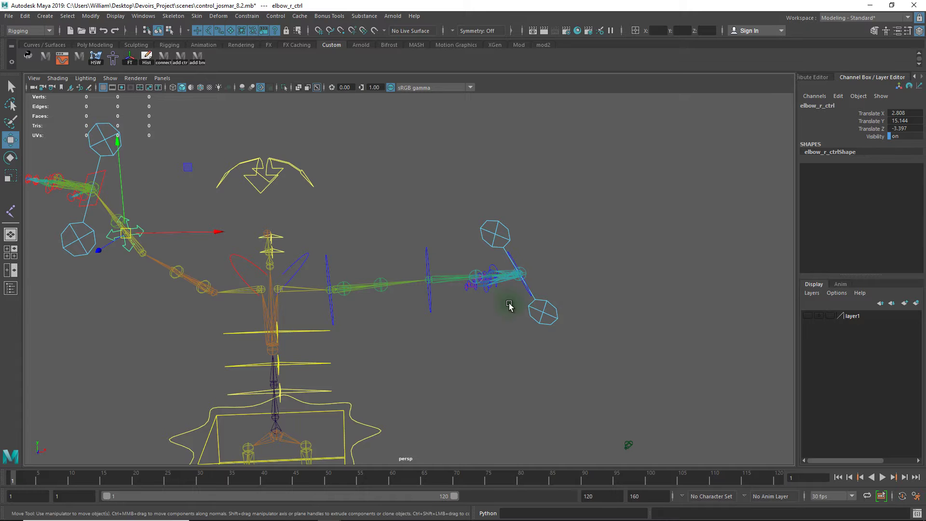
pyautogui.keyDown('alt'); pyautogui.moveTo(508, 306); pyautogui.dragTo(375, 290, button='right'); pyautogui.keyUp('alt')
pyautogui.click(640, 270)
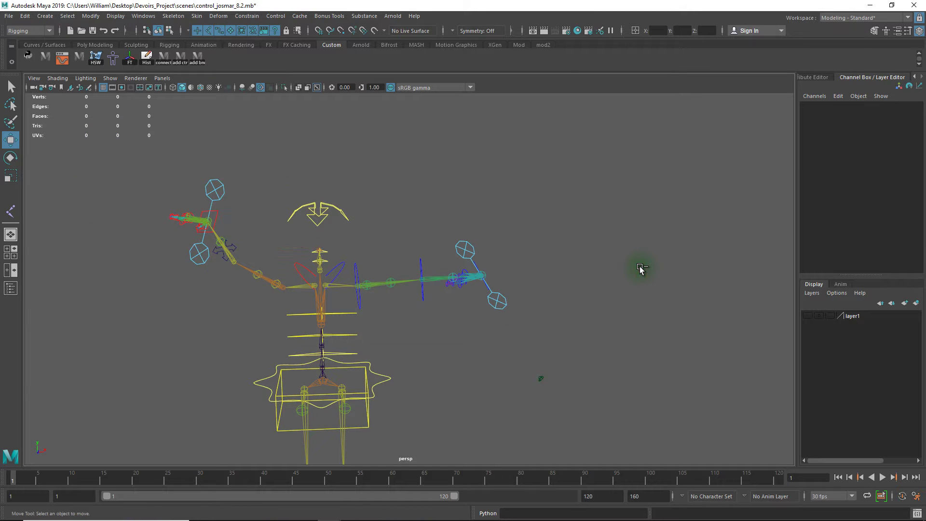
# Reopen the scene control_josmar_8.2.mb from the project's scenes folder and accept the student version notice
pyautogui.hotkey('ctrl', 'o')
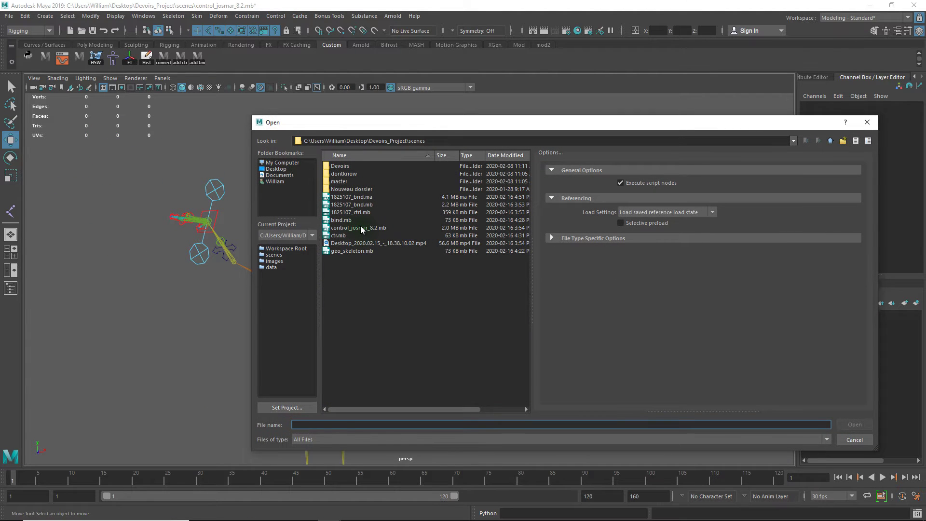
pyautogui.doubleClick(361, 227)
pyautogui.click(454, 274)
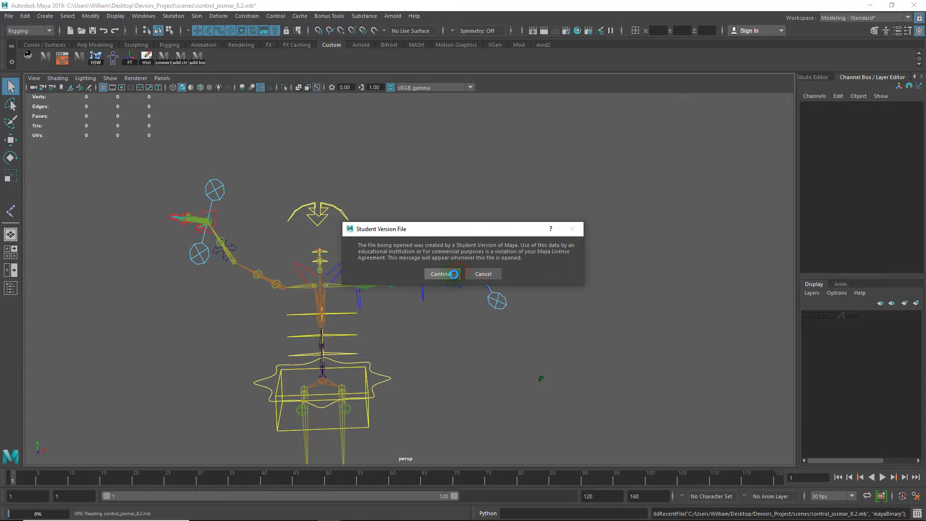
# Rotate the left arm's IK hand control and inspect the rotation values of the IK hand joint
pyautogui.keyDown('alt'); pyautogui.moveTo(520, 221); pyautogui.dragTo(709, 210, button='right'); pyautogui.keyUp('alt')
pyautogui.keyDown('alt'); pyautogui.moveTo(471, 188); pyautogui.dragTo(386, 369, button='middle'); pyautogui.keyUp('alt')
pyautogui.keyDown('alt'); pyautogui.moveTo(381, 339); pyautogui.dragTo(538, 308, button='right'); pyautogui.keyUp('alt')
pyautogui.keyDown('alt'); pyautogui.moveTo(538, 309); pyautogui.dragTo(421, 231); pyautogui.keyUp('alt')
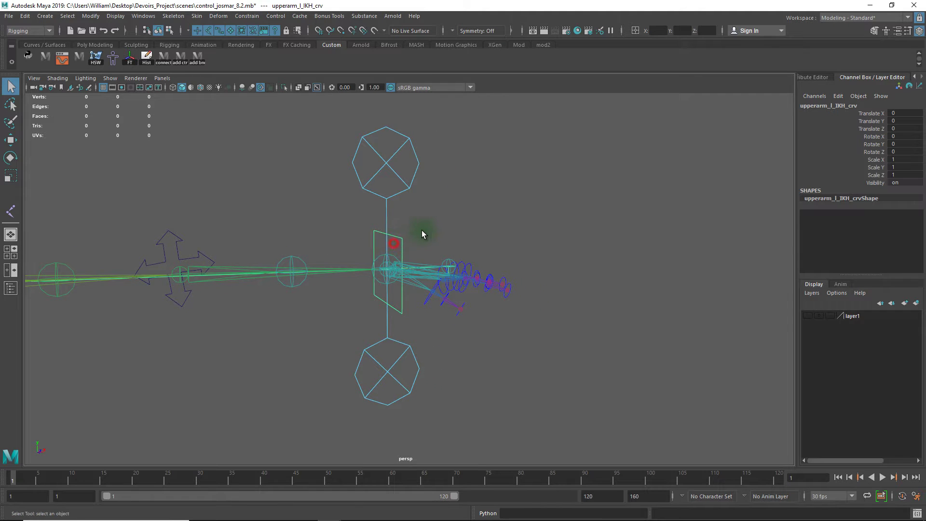
pyautogui.press('e')
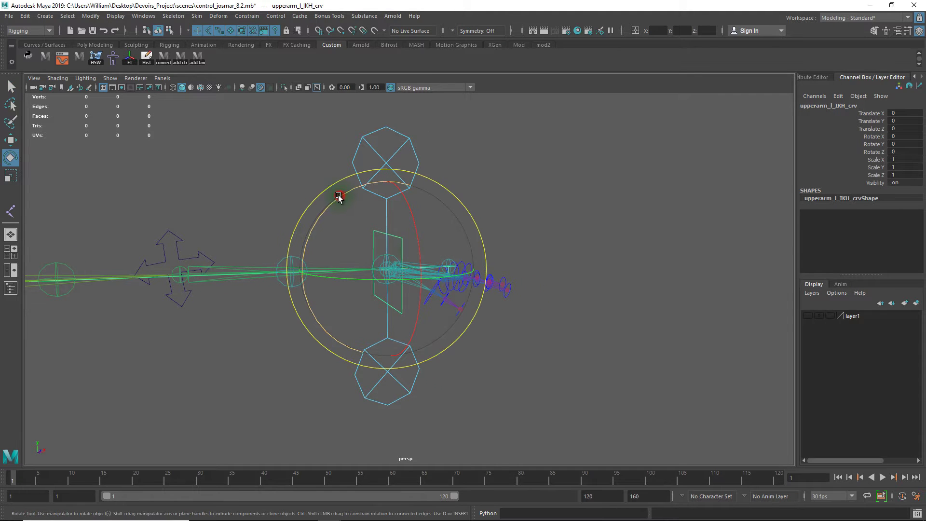
pyautogui.moveTo(341, 197); pyautogui.dragTo(473, 222)
pyautogui.click(565, 149)
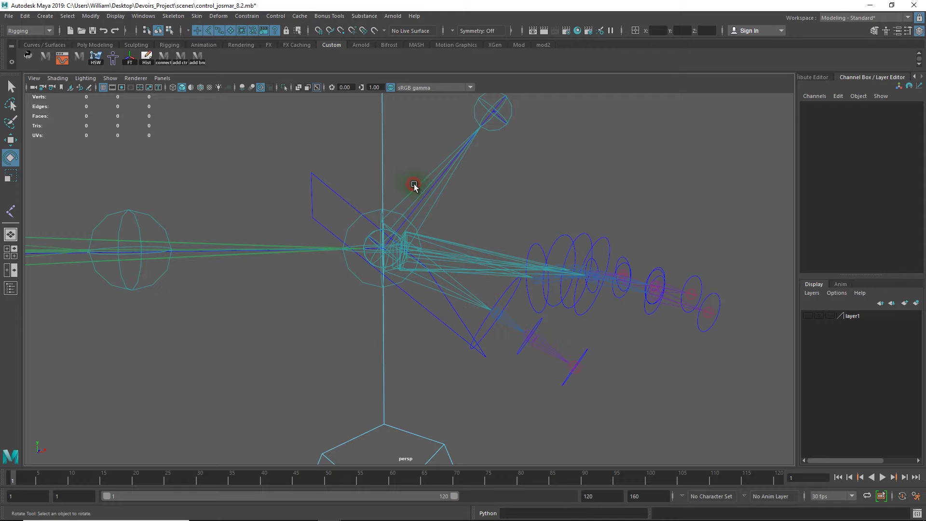
pyautogui.moveTo(409, 176); pyautogui.dragTo(418, 188)
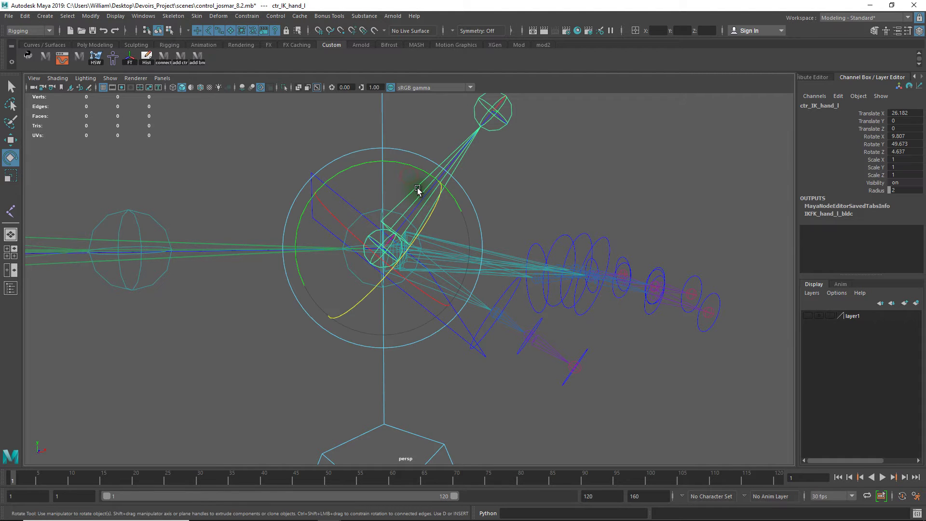
pyautogui.click(435, 161)
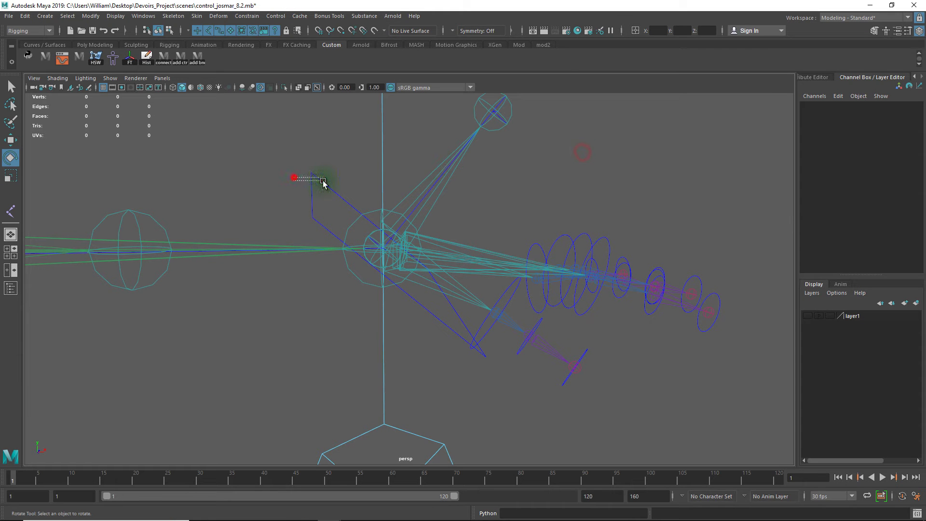
# Test the left IK hand control's Z rotation, including a value of 90, and reset Rotate Z to 0
pyautogui.click(370, 160)
pyautogui.moveTo(370, 160); pyautogui.dragTo(410, 176)
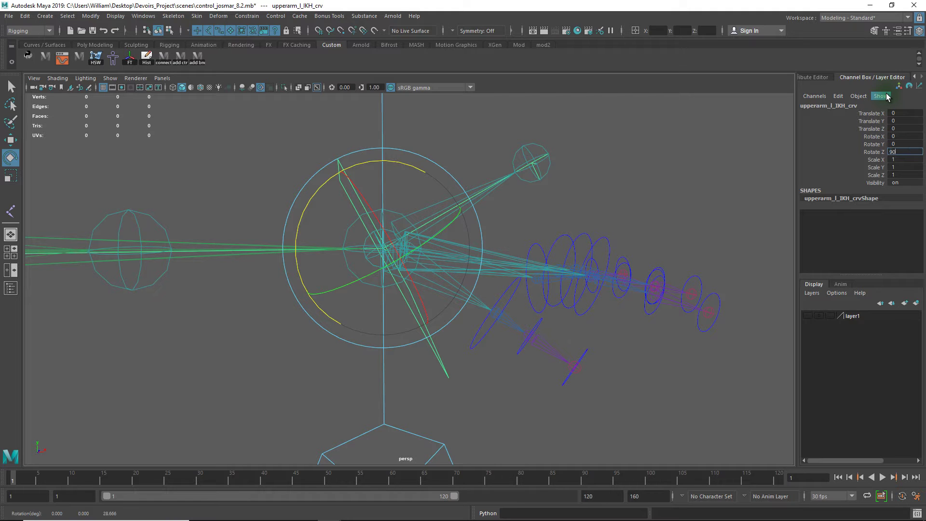
pyautogui.press('Return')
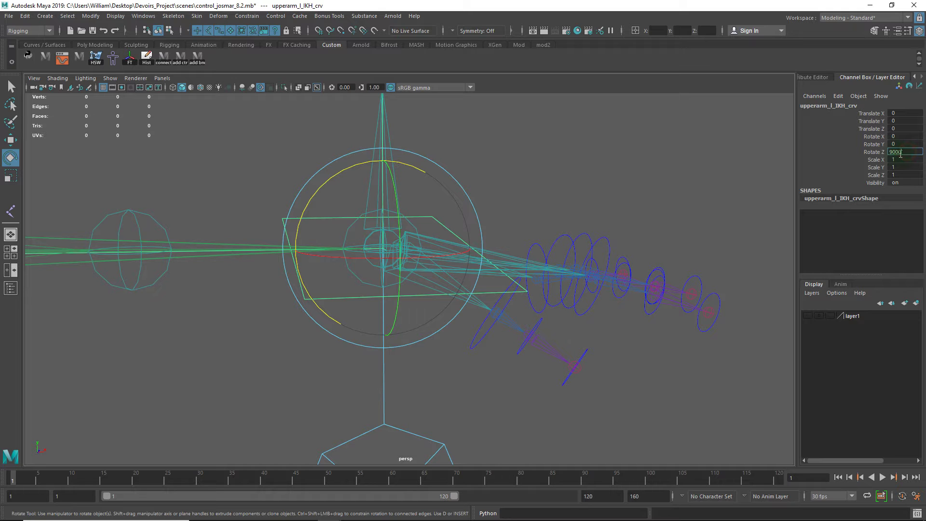
pyautogui.press('Return')
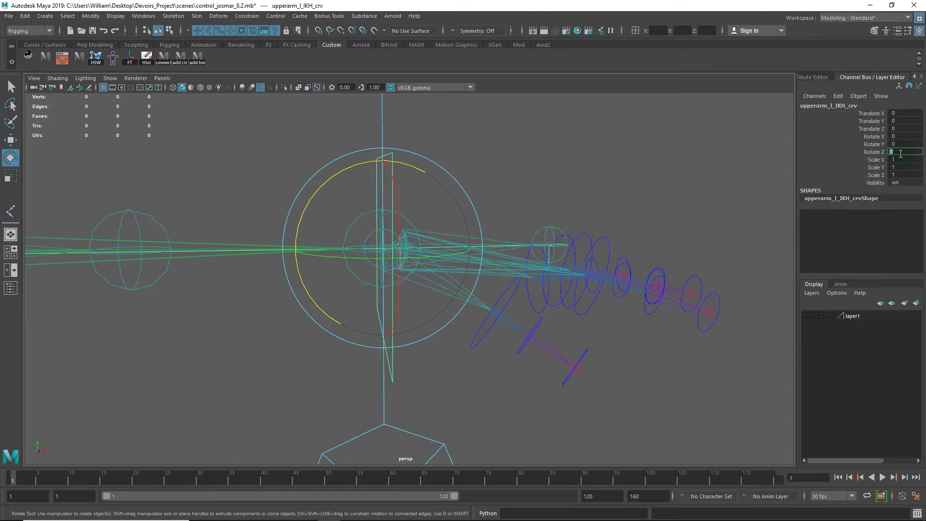
pyautogui.keyDown('alt'); pyautogui.moveTo(587, 319); pyautogui.dragTo(134, 313, button='right'); pyautogui.keyUp('alt')
pyautogui.click(621, 177)
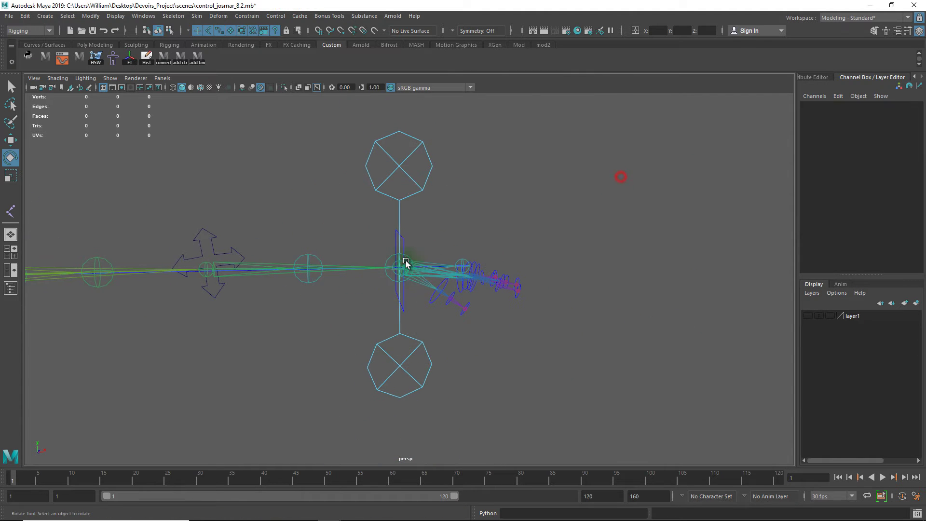
# Move the left IK hand control up and toward the body to bend the left arm, and clear the selection
pyautogui.click(403, 241)
pyautogui.keyDown('alt'); pyautogui.moveTo(497, 243); pyautogui.dragTo(403, 242, button='right'); pyautogui.keyUp('alt')
pyautogui.keyDown('alt'); pyautogui.moveTo(559, 265); pyautogui.dragTo(635, 282, button='middle'); pyautogui.keyUp('alt')
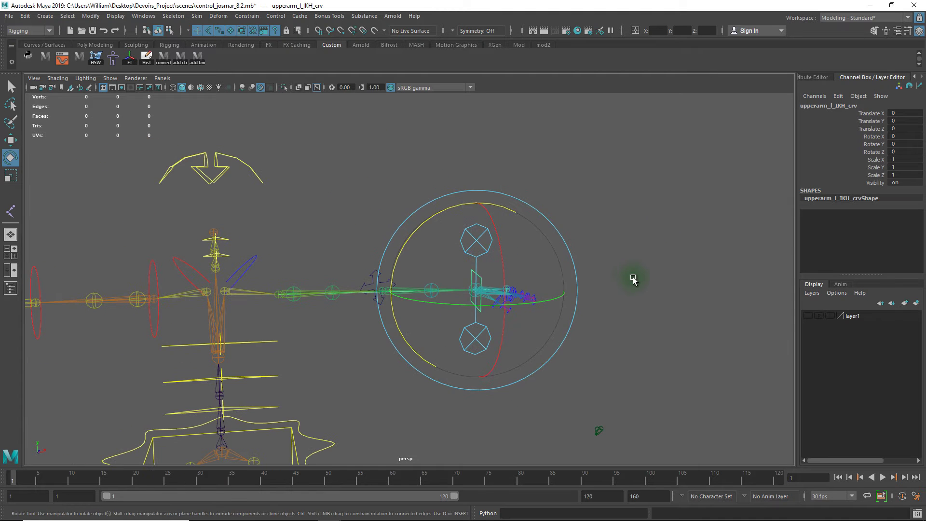
pyautogui.press('w')
pyautogui.moveTo(490, 289); pyautogui.dragTo(388, 162)
pyautogui.keyDown('alt'); pyautogui.moveTo(436, 209); pyautogui.dragTo(536, 203, button='right'); pyautogui.keyUp('alt')
pyautogui.keyDown('alt'); pyautogui.moveTo(394, 209); pyautogui.dragTo(413, 324, button='middle'); pyautogui.keyUp('alt')
pyautogui.keyDown('alt'); pyautogui.moveTo(412, 326); pyautogui.dragTo(517, 327); pyautogui.keyUp('alt')
pyautogui.click(556, 339)
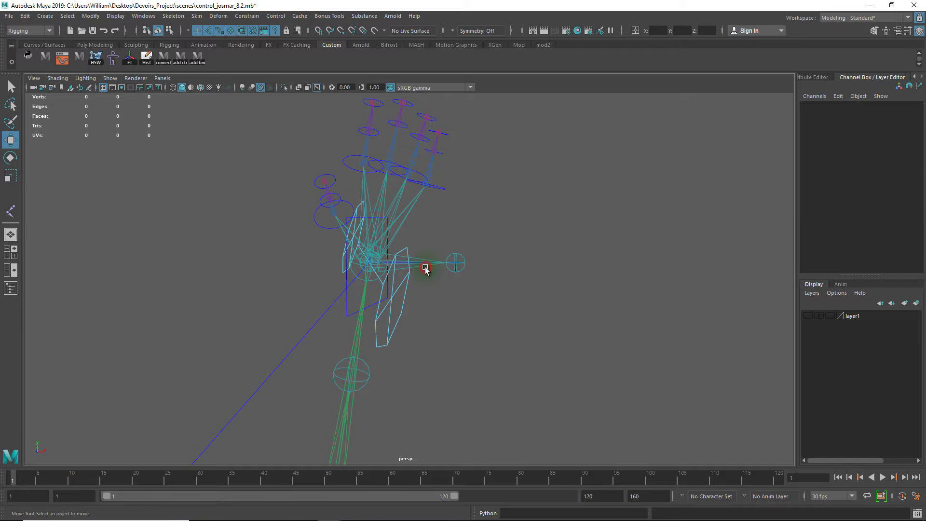
# Inspect the left IK hand joint's rotation values and its pose relative to the bent arm
pyautogui.click(423, 268)
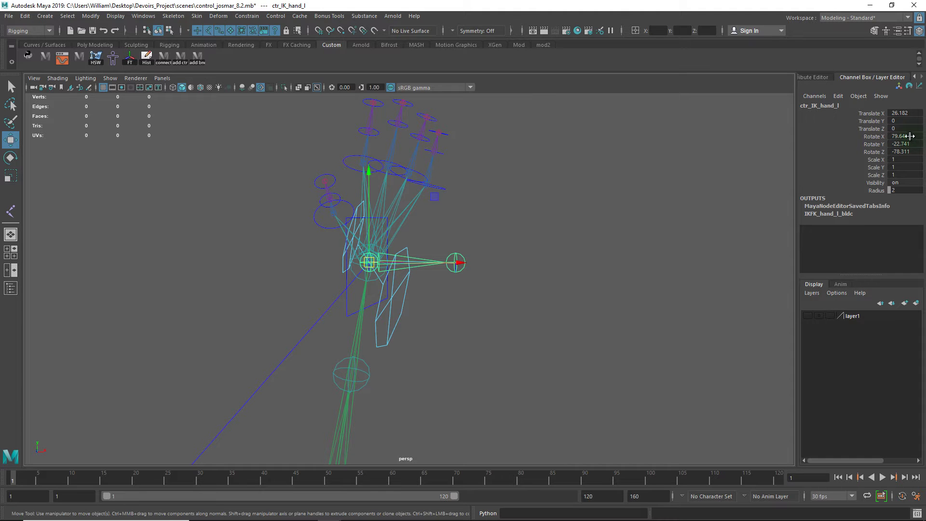
pyautogui.scroll(-6, 650, 279)
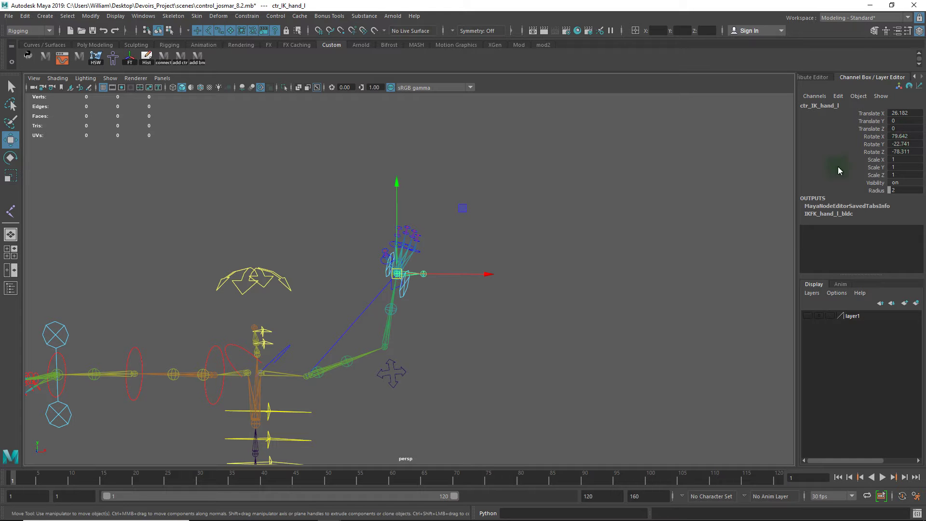
pyautogui.keyDown('alt'); pyautogui.moveTo(459, 334); pyautogui.dragTo(587, 306, button='right'); pyautogui.keyUp('alt')
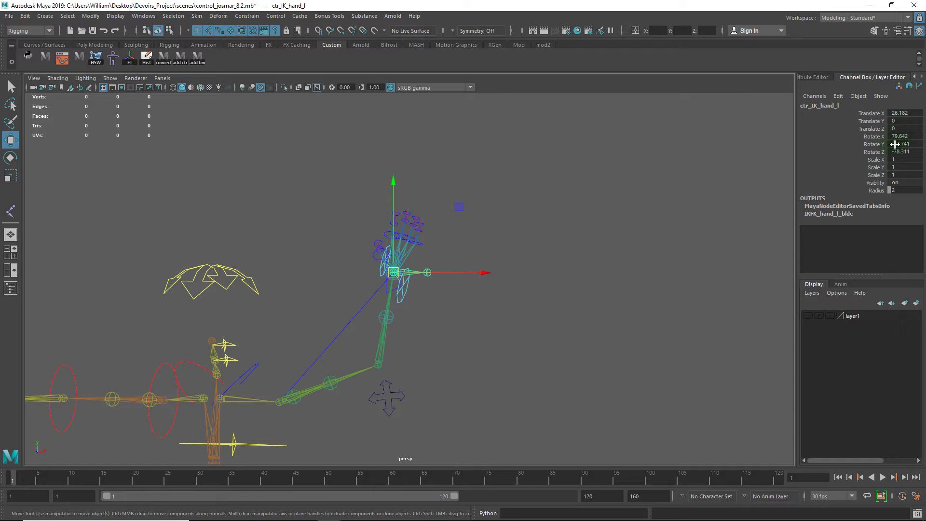
pyautogui.keyDown('alt'); pyautogui.moveTo(567, 333); pyautogui.dragTo(473, 327, button='right'); pyautogui.keyUp('alt')
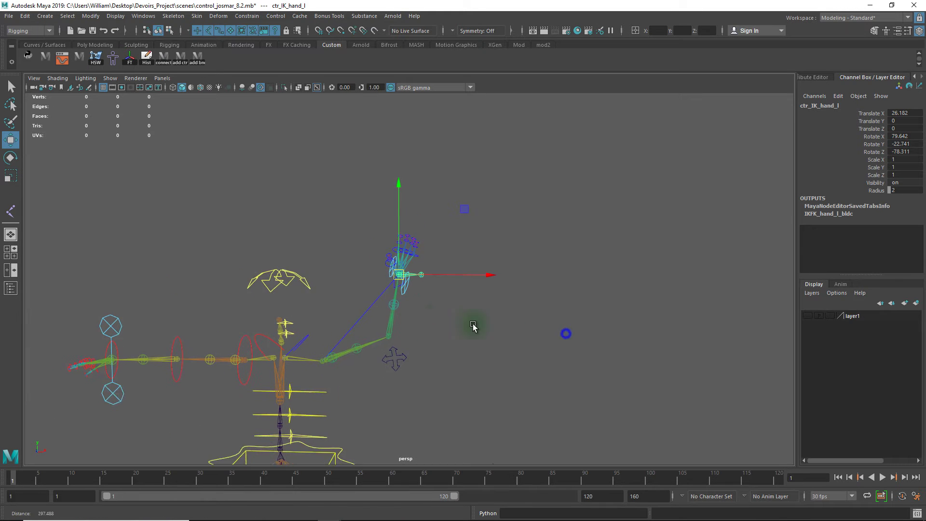
pyautogui.keyDown('alt'); pyautogui.moveTo(556, 311); pyautogui.dragTo(587, 246, button='middle'); pyautogui.keyUp('alt')
pyautogui.keyDown('alt'); pyautogui.moveTo(475, 283); pyautogui.dragTo(575, 281, button='right'); pyautogui.keyUp('alt')
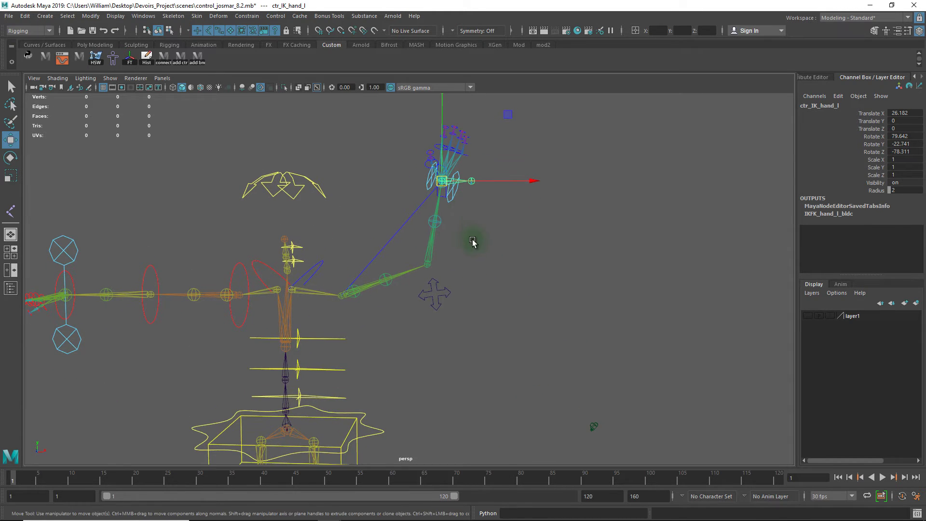
pyautogui.click(547, 213)
# Set the left arm switch control's IKFK attribute to 0 to put the arm in FK
pyautogui.click(452, 197)
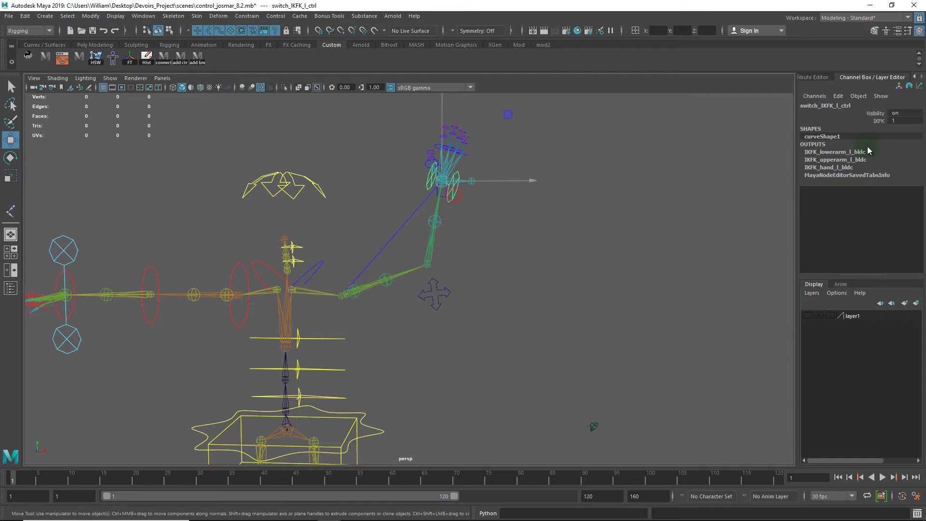
pyautogui.click(879, 120)
pyautogui.moveTo(602, 265); pyautogui.dragTo(474, 262, button='middle')
# Examine the orientation of the left hand joints and finger controls from several angles in FK mode
pyautogui.keyDown('alt'); pyautogui.moveTo(563, 306); pyautogui.dragTo(476, 320); pyautogui.keyUp('alt')
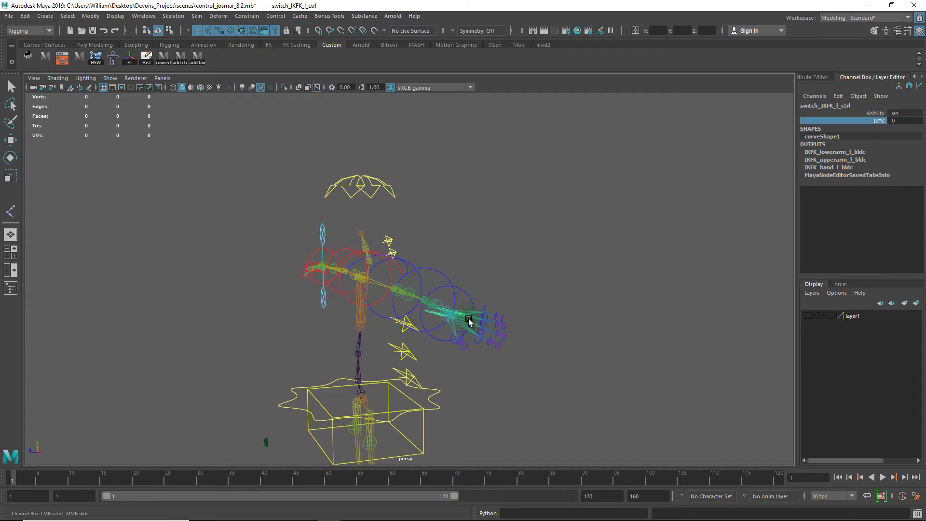
pyautogui.keyDown('alt'); pyautogui.moveTo(475, 321); pyautogui.dragTo(671, 327, button='right'); pyautogui.keyUp('alt')
pyautogui.keyDown('alt'); pyautogui.moveTo(671, 327); pyautogui.dragTo(441, 403); pyautogui.keyUp('alt')
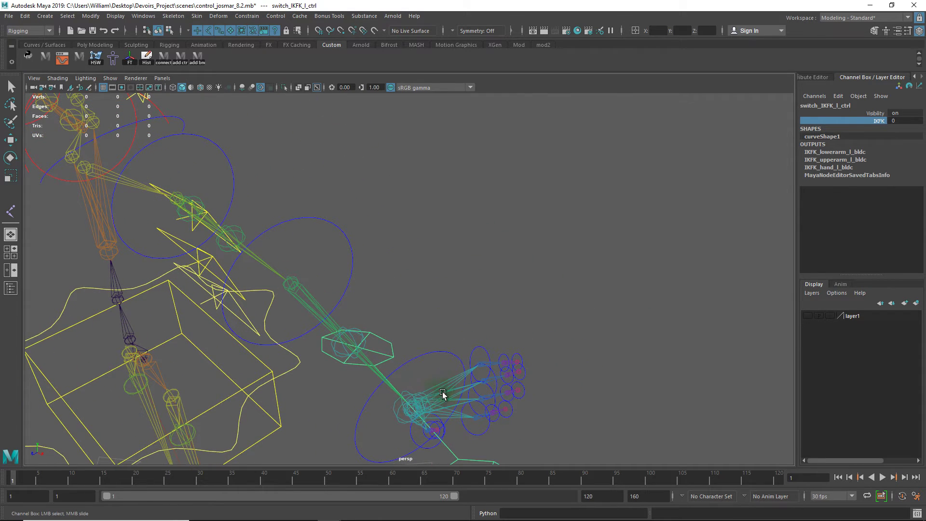
pyautogui.keyDown('alt'); pyautogui.moveTo(594, 331); pyautogui.dragTo(468, 254); pyautogui.keyUp('alt')
pyautogui.keyDown('alt'); pyautogui.moveTo(473, 294); pyautogui.dragTo(738, 285, button='right'); pyautogui.keyUp('alt')
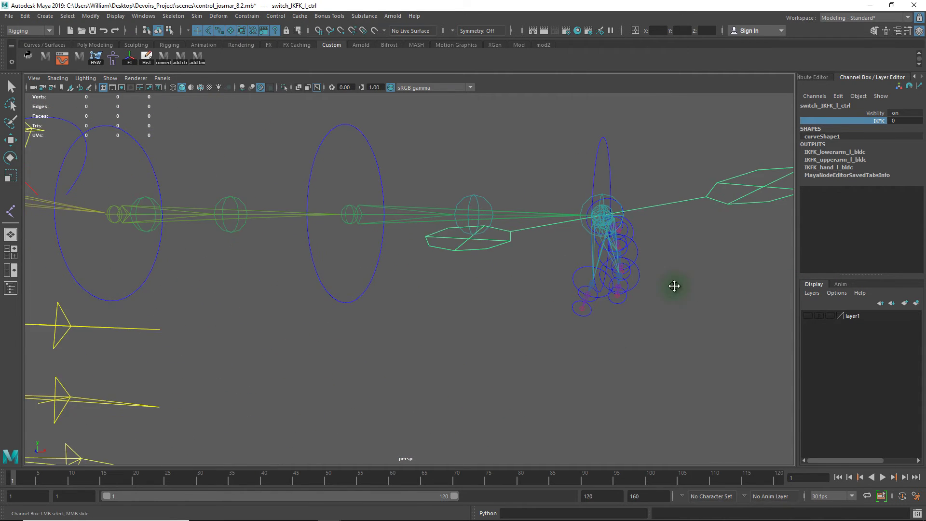
pyautogui.keyDown('alt'); pyautogui.moveTo(674, 285); pyautogui.dragTo(508, 312, button='middle'); pyautogui.keyUp('alt')
pyautogui.keyDown('alt'); pyautogui.moveTo(509, 312); pyautogui.dragTo(468, 294); pyautogui.keyUp('alt')
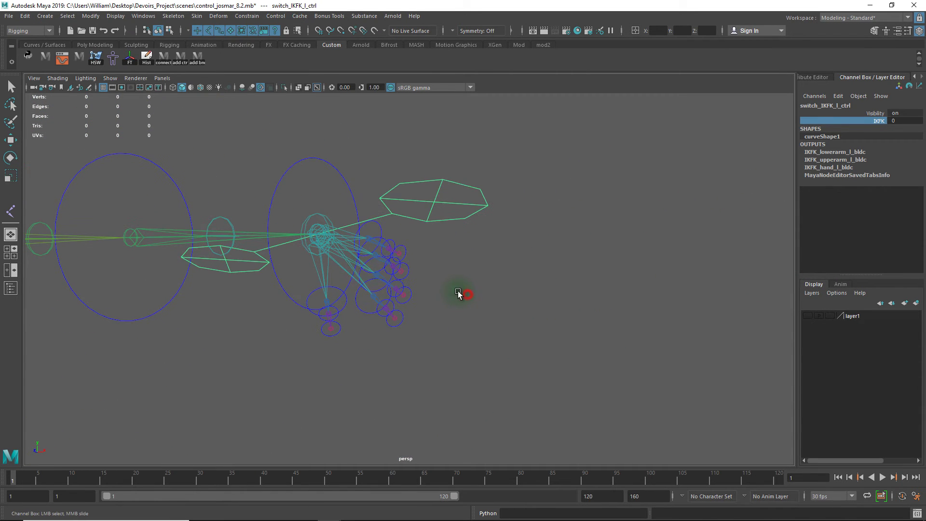
# Compare the rotation values of the left hand joint with those of the left lower arm and hand FK controls
pyautogui.click(340, 250)
pyautogui.press('w')
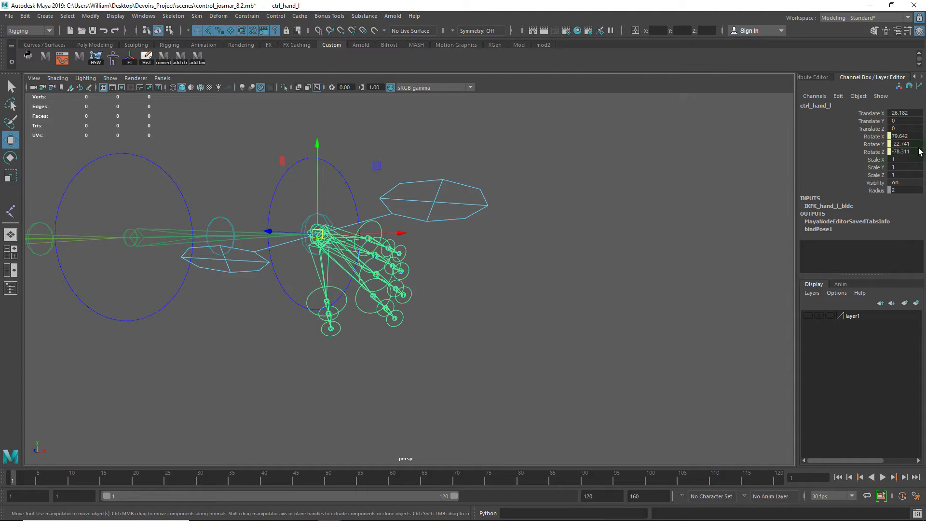
pyautogui.keyDown('alt'); pyautogui.moveTo(538, 281); pyautogui.dragTo(456, 353); pyautogui.keyUp('alt')
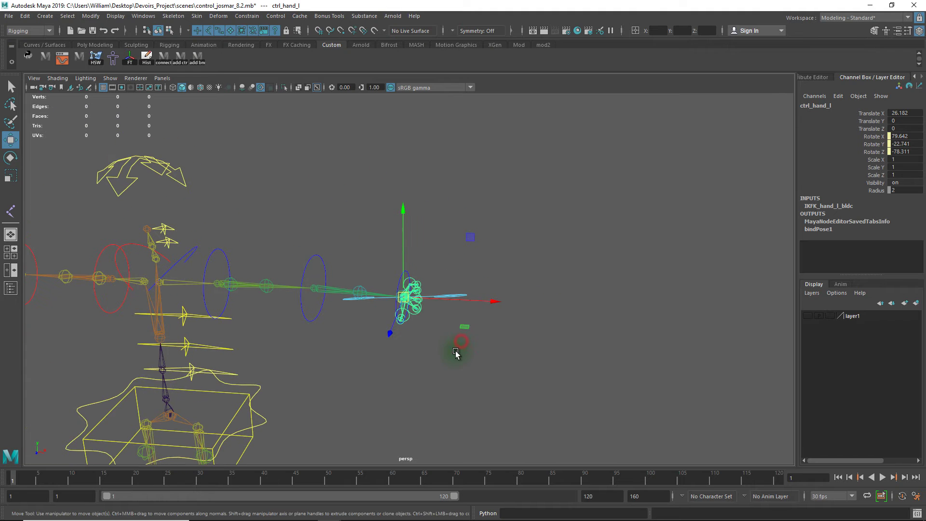
pyautogui.click(322, 269)
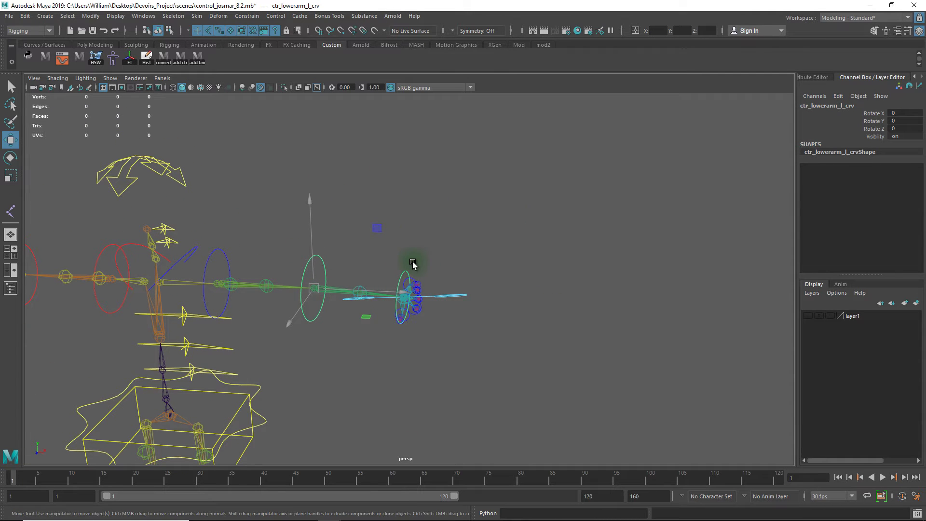
pyautogui.click(444, 260)
pyautogui.keyDown('alt'); pyautogui.moveTo(402, 283); pyautogui.dragTo(555, 283, button='right'); pyautogui.keyUp('alt')
pyautogui.keyDown('alt'); pyautogui.moveTo(478, 265); pyautogui.dragTo(357, 234); pyautogui.keyUp('alt')
pyautogui.moveTo(319, 184); pyautogui.dragTo(343, 207)
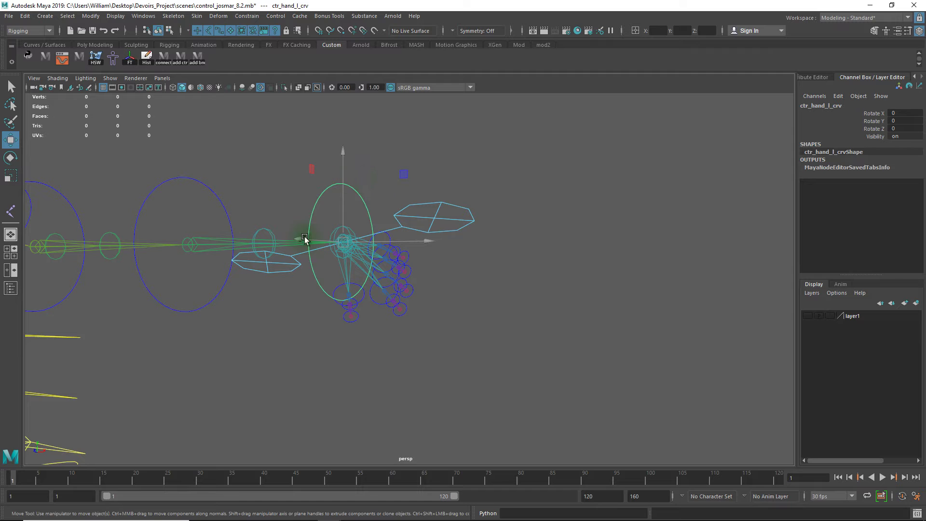
pyautogui.click(460, 317)
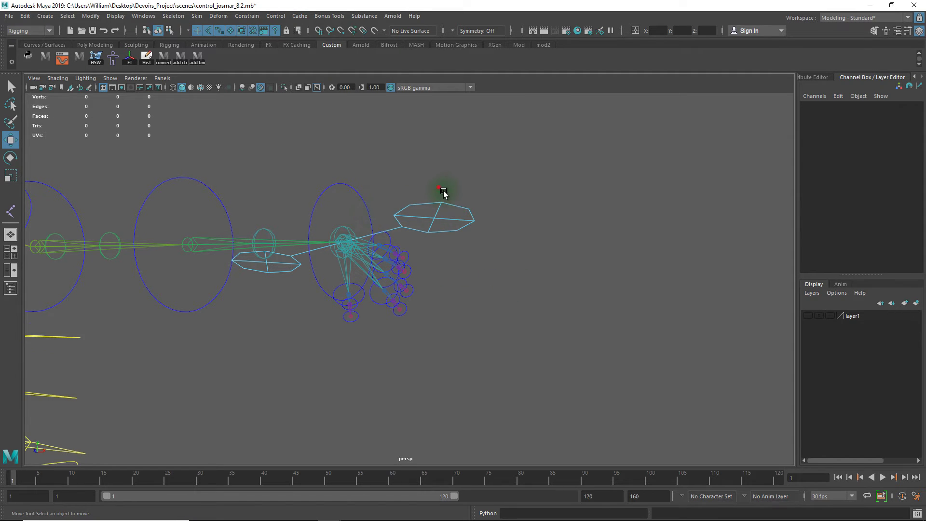
pyautogui.moveTo(443, 193)
pyautogui.keyDown('alt'); pyautogui.mouseDown()
pyautogui.moveTo(502, 248)
pyautogui.moveTo(429, 247)
pyautogui.moveTo(438, 196)
pyautogui.mouseUp(); pyautogui.keyUp('alt')
pyautogui.keyDown('alt'); pyautogui.moveTo(431, 242); pyautogui.dragTo(655, 237, button='right'); pyautogui.keyUp('alt')
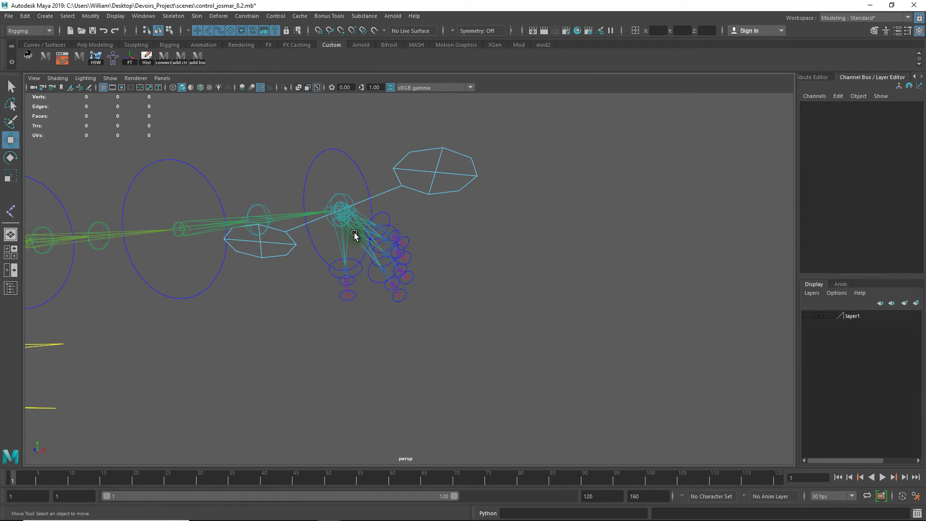
# Open the left hand joint's attributes and select its IKFK_hand_l_bldc blend node
pyautogui.click(369, 229)
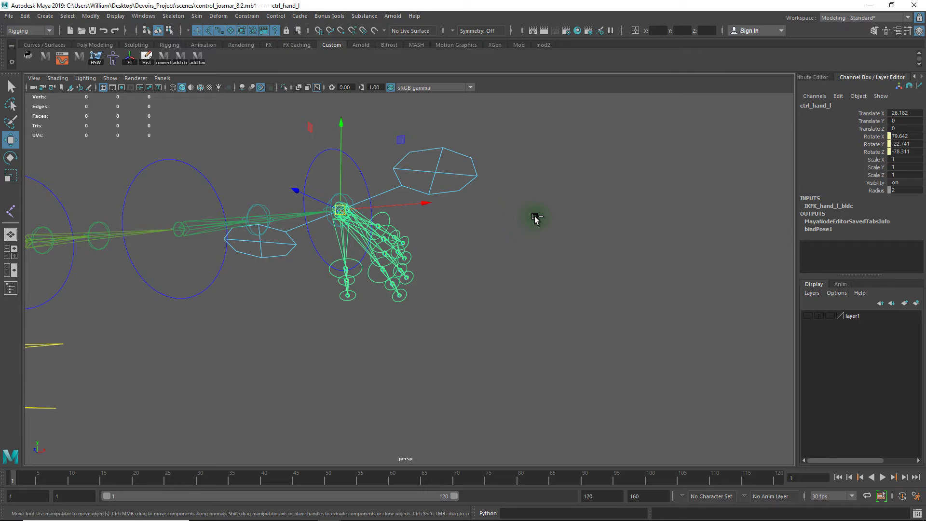
pyautogui.hotkey('ctrl', 'a')
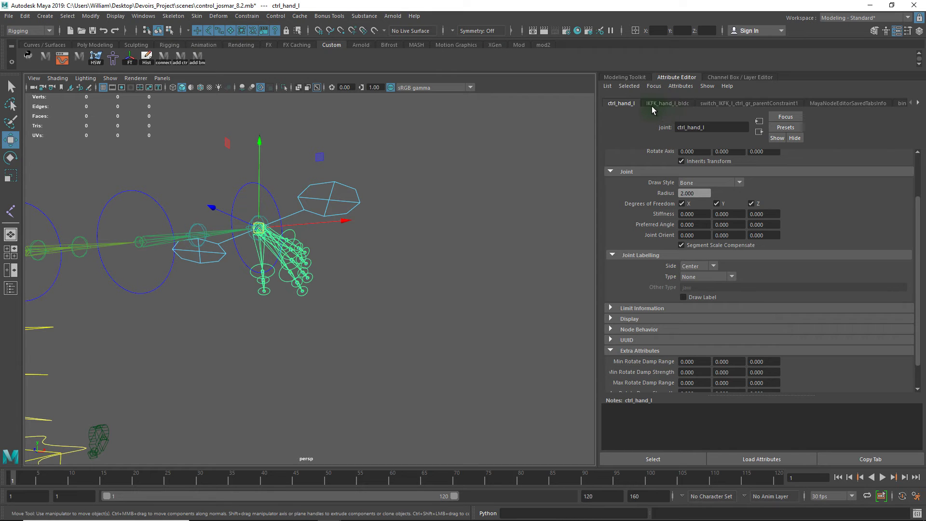
pyautogui.click(679, 103)
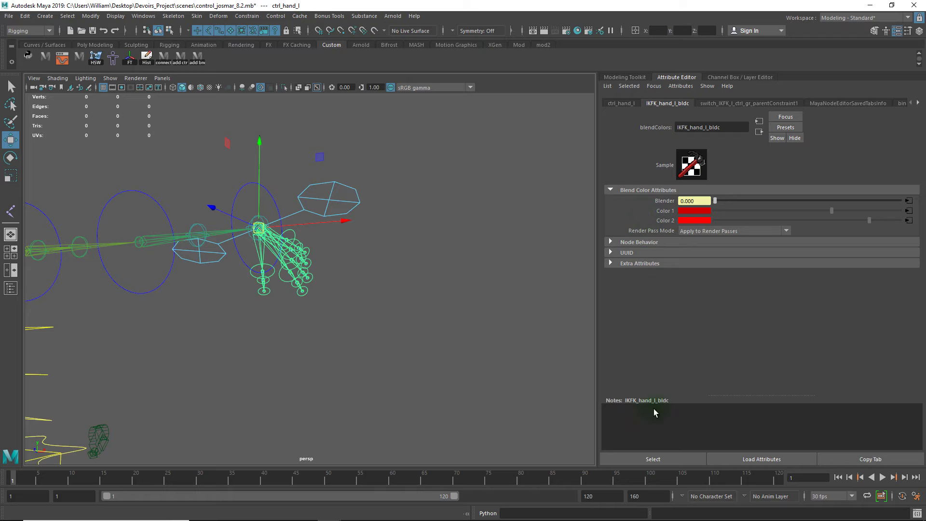
pyautogui.click(652, 460)
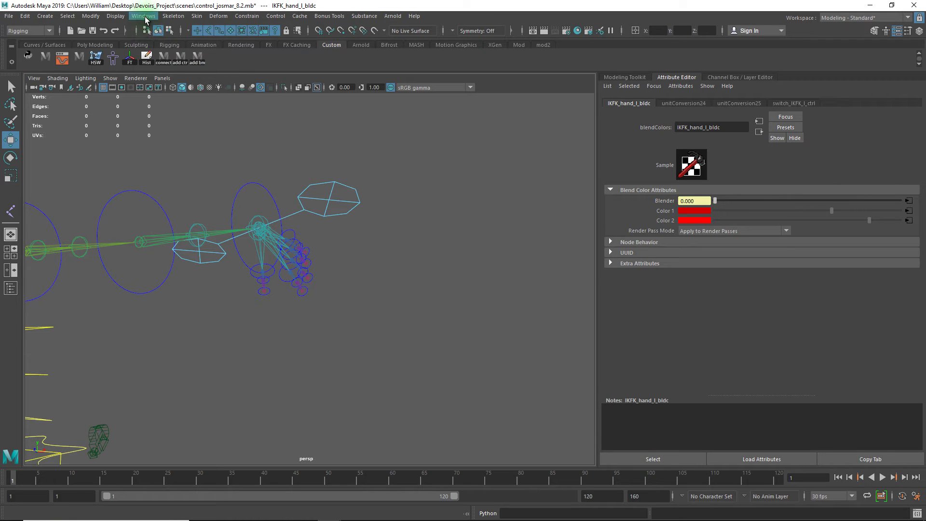
# Open the Node Editor, clear the existing graph and add the selected IKFK_hand_l_bldc node to it
pyautogui.click(143, 16)
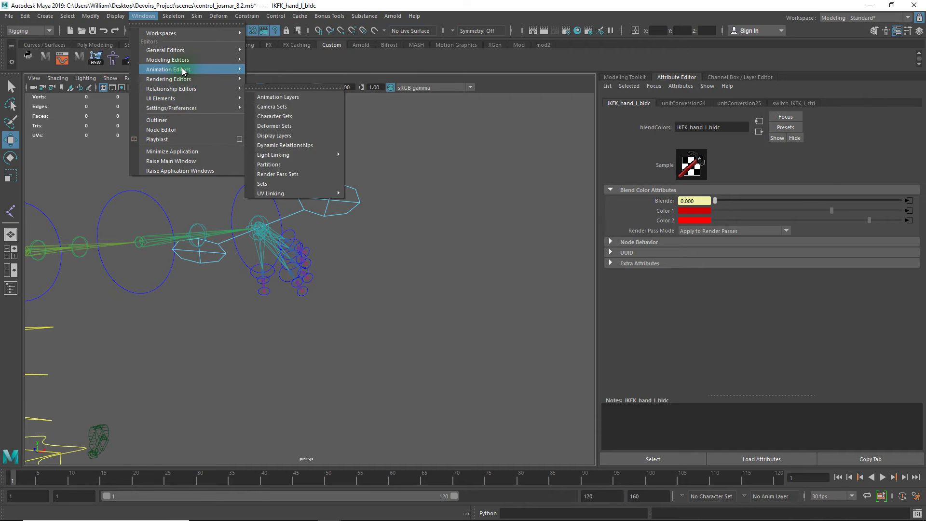
pyautogui.click(179, 130)
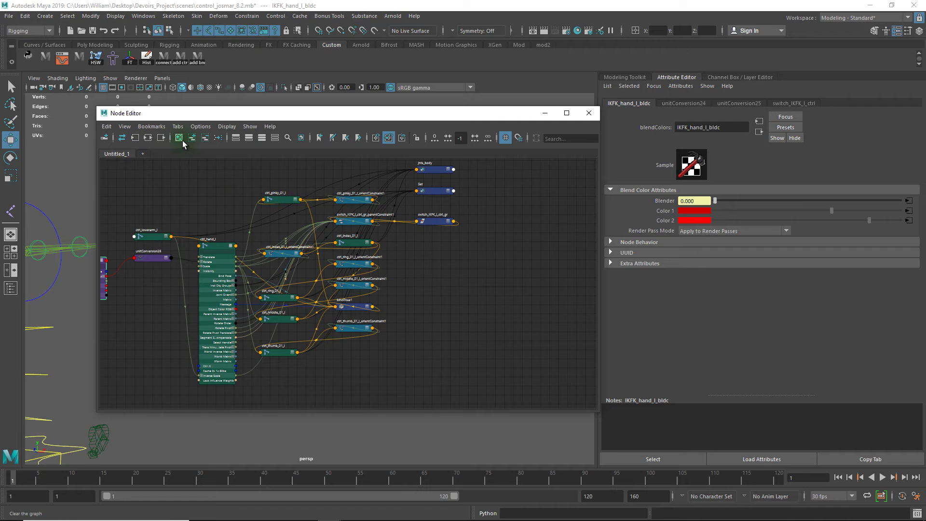
pyautogui.click(178, 140)
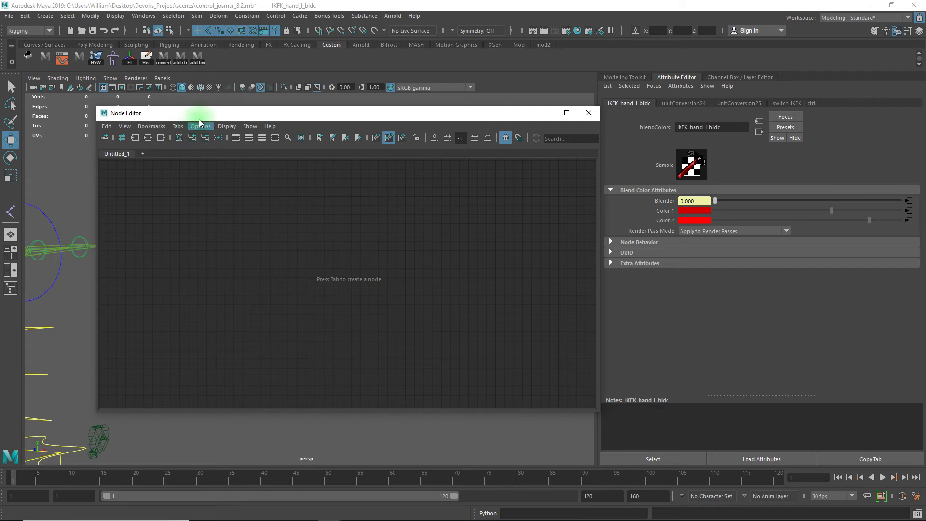
pyautogui.moveTo(218, 113); pyautogui.dragTo(313, 80)
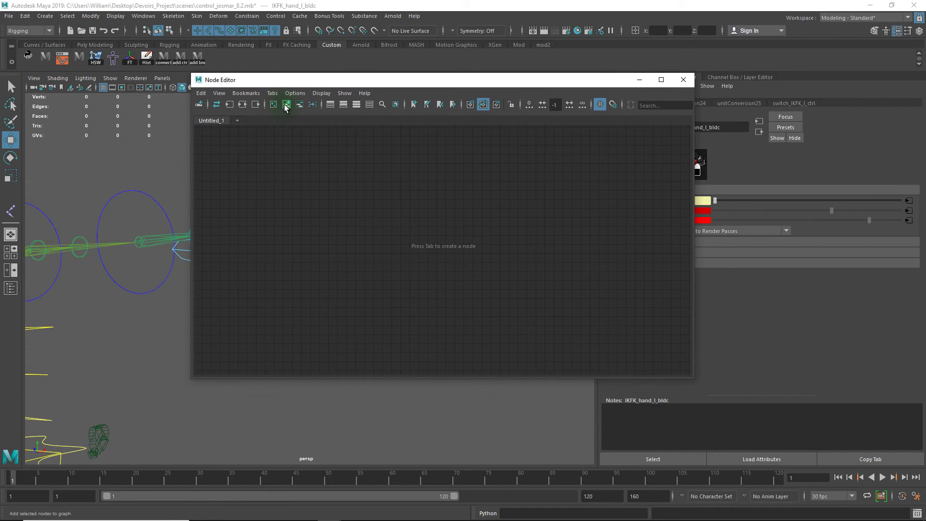
pyautogui.click(285, 106)
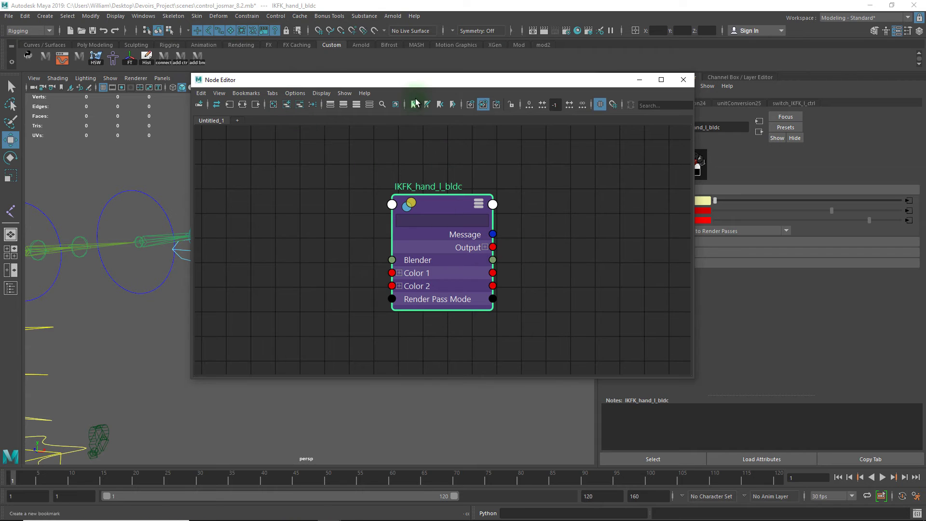
# Graph the input and output connections of IKFK_hand_l_bldc and maximize the Node Editor to examine the links into Color 1 and Color 2
pyautogui.click(430, 203)
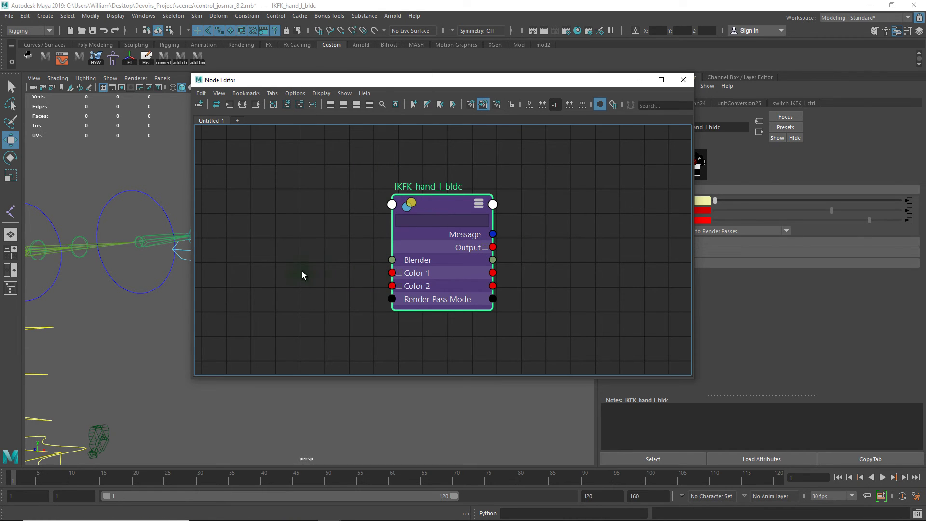
pyautogui.click(243, 106)
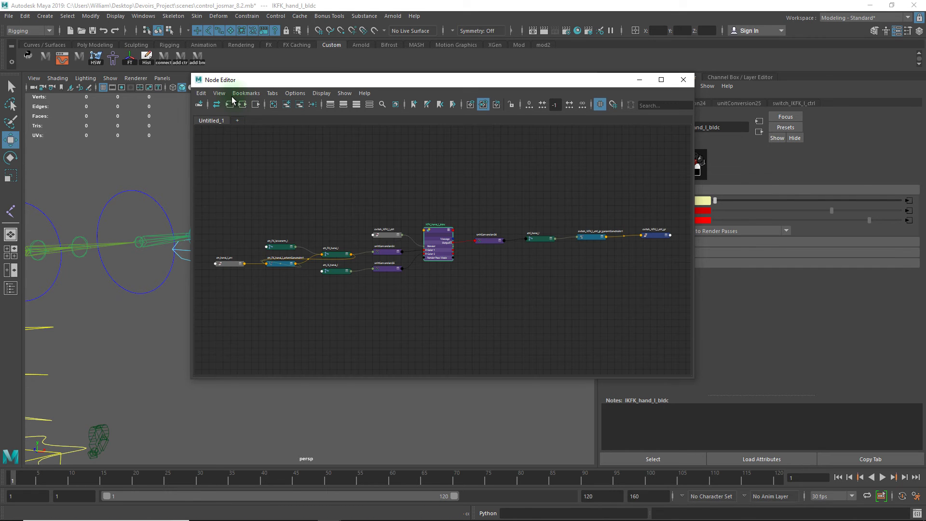
pyautogui.keyDown('alt'); pyautogui.moveTo(460, 313); pyautogui.dragTo(668, 298, button='right'); pyautogui.keyUp('alt')
pyautogui.keyDown('alt'); pyautogui.moveTo(453, 250); pyautogui.dragTo(554, 382, button='middle'); pyautogui.keyUp('alt')
pyautogui.keyDown('alt'); pyautogui.moveTo(483, 350); pyautogui.dragTo(441, 345, button='right'); pyautogui.keyUp('alt')
pyautogui.moveTo(373, 331)
pyautogui.keyDown('alt'); pyautogui.mouseDown(button='right')
pyautogui.moveTo(445, 333)
pyautogui.moveTo(451, 307)
pyautogui.moveTo(410, 299)
pyautogui.mouseUp(button='right'); pyautogui.keyUp('alt')
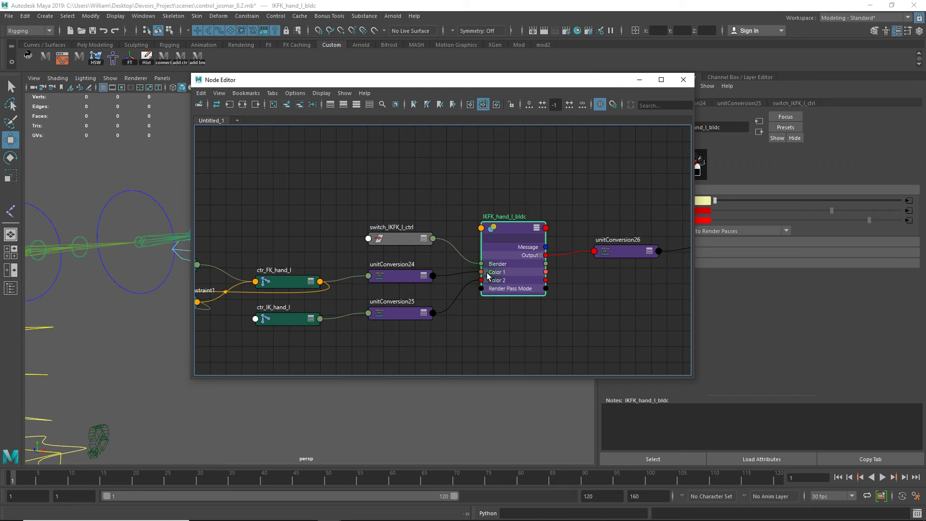
pyautogui.keyDown('alt'); pyautogui.moveTo(444, 313); pyautogui.dragTo(627, 302, button='right'); pyautogui.keyUp('alt')
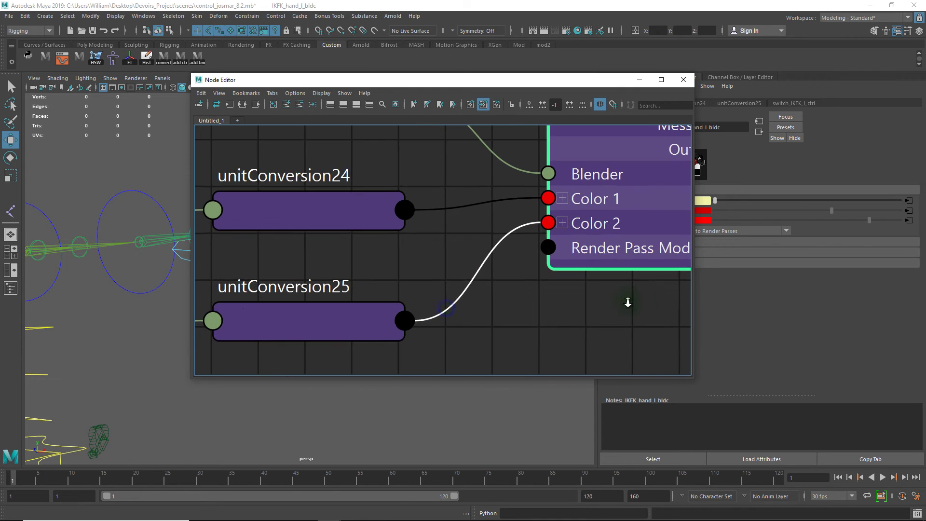
pyautogui.keyDown('alt'); pyautogui.moveTo(533, 314); pyautogui.dragTo(591, 309, button='right'); pyautogui.keyUp('alt')
pyautogui.keyDown('alt'); pyautogui.moveTo(591, 310); pyautogui.dragTo(545, 306, button='middle'); pyautogui.keyUp('alt')
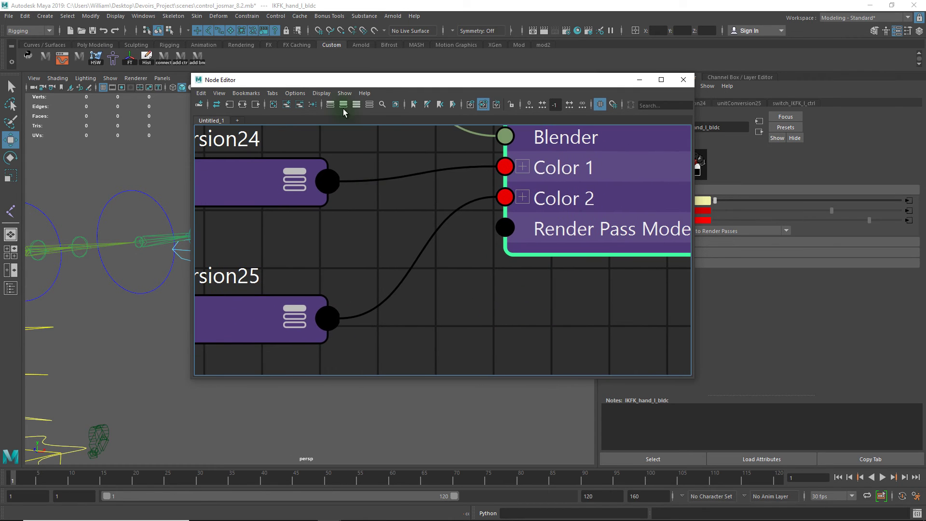
pyautogui.moveTo(344, 80); pyautogui.dragTo(341, 80)
pyautogui.doubleClick(332, 81)
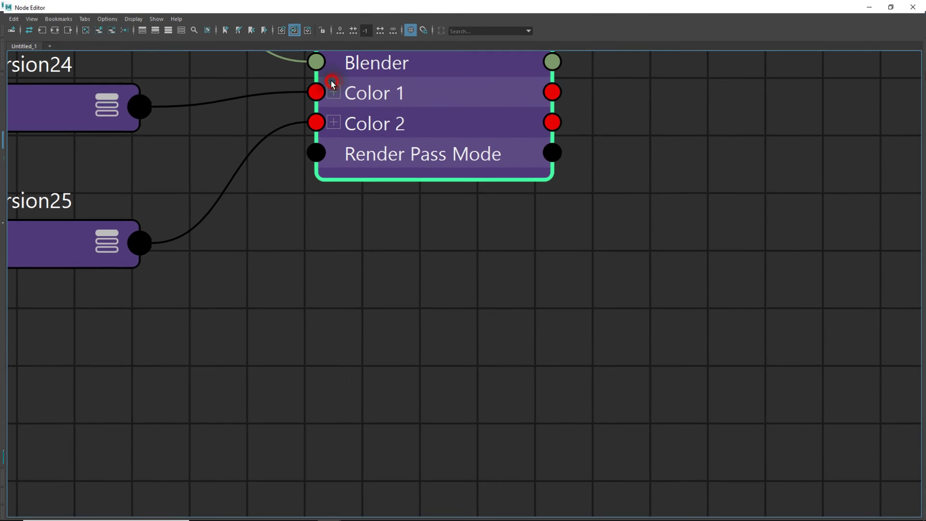
pyautogui.keyDown('alt'); pyautogui.moveTo(514, 266); pyautogui.dragTo(485, 276, button='right'); pyautogui.keyUp('alt')
pyautogui.keyDown('alt'); pyautogui.moveTo(486, 279); pyautogui.dragTo(481, 336, button='middle'); pyautogui.keyUp('alt')
# Swap the blend node's inputs so unitConversion25 feeds Color 1 and unitConversion24 feeds Color 2, and close the Node Editor
pyautogui.click(405, 252)
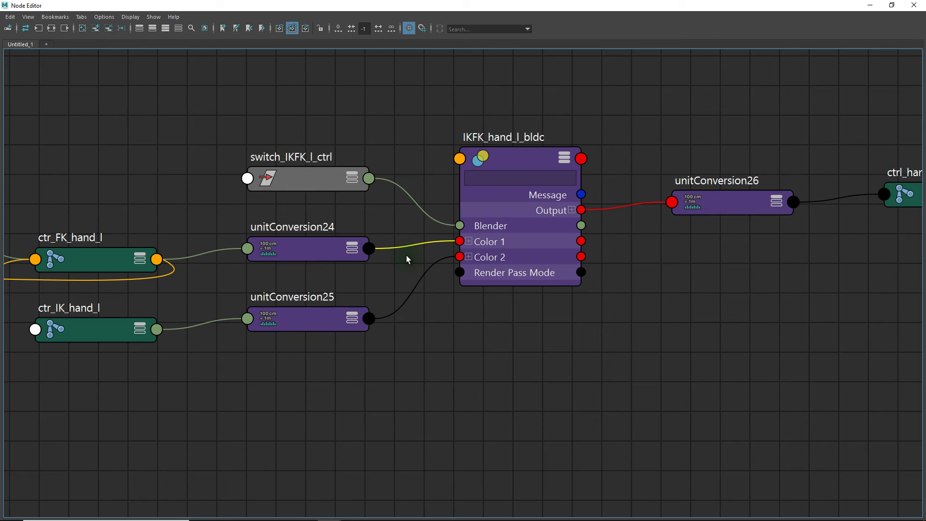
pyautogui.press('Delete')
pyautogui.moveTo(411, 258); pyautogui.dragTo(425, 299)
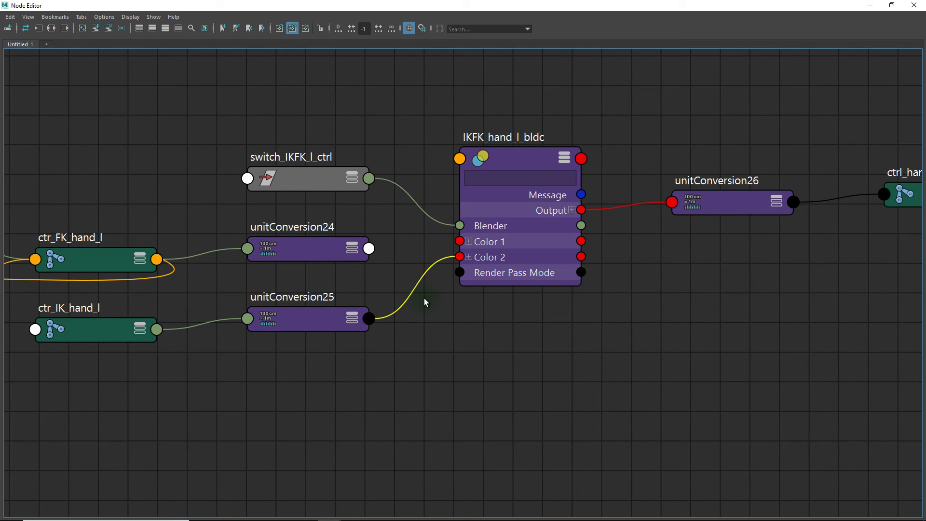
pyautogui.press('Delete')
pyautogui.moveTo(380, 303); pyautogui.dragTo(461, 238)
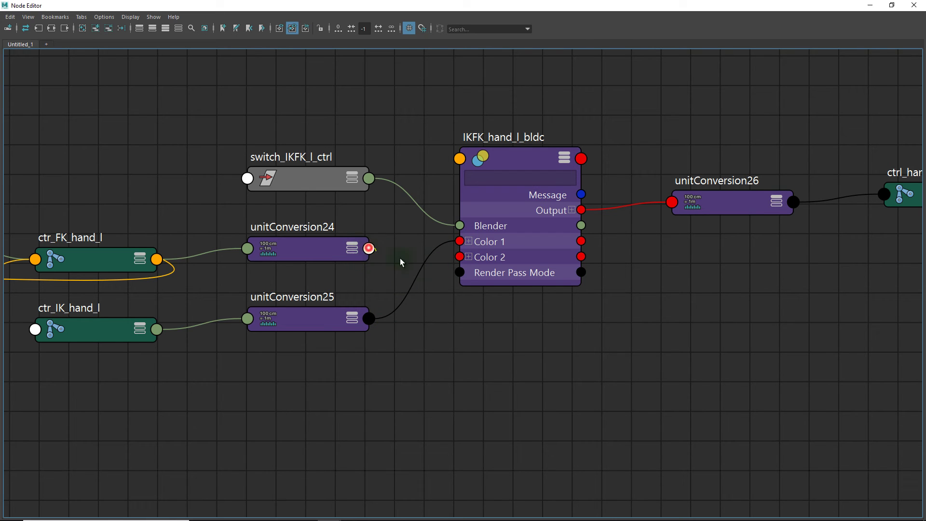
pyautogui.moveTo(400, 262); pyautogui.dragTo(460, 257)
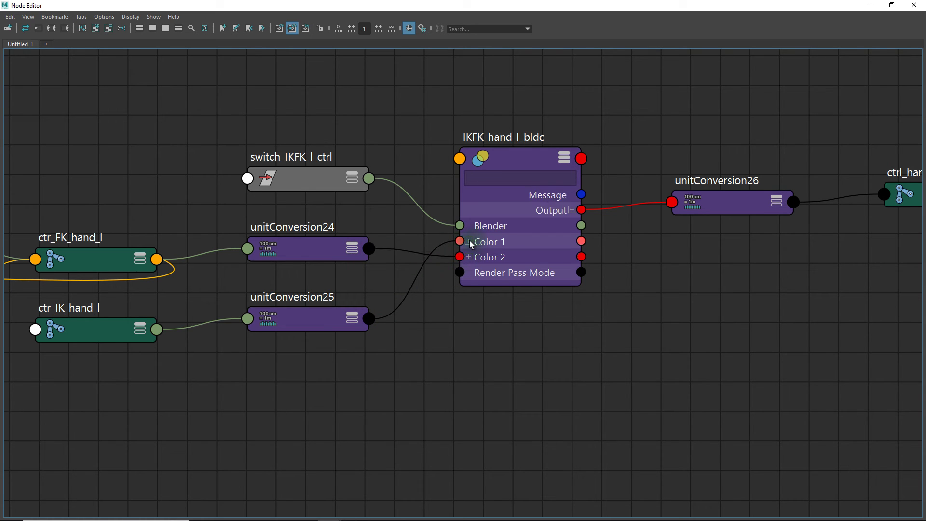
pyautogui.moveTo(291, 7); pyautogui.dragTo(305, 62)
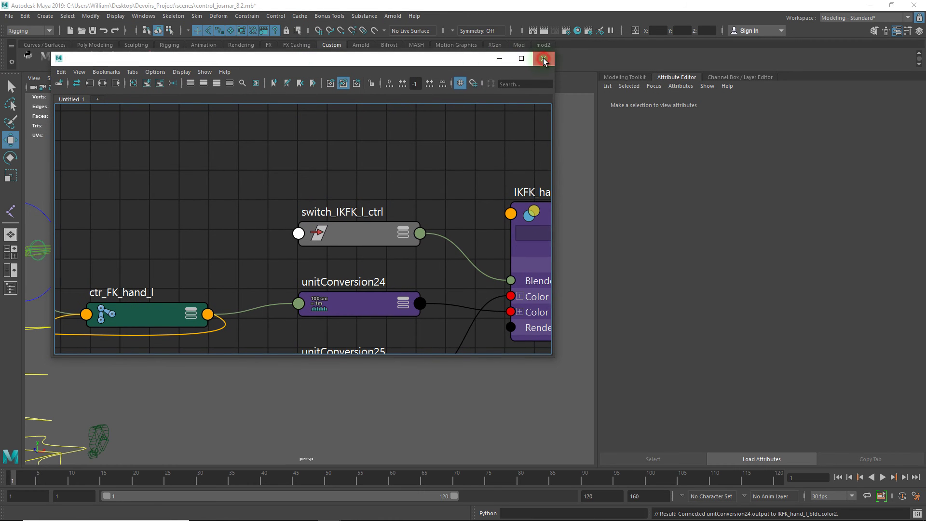
pyautogui.click(544, 60)
# Rotate the left FK hand control freely and bend the left lower arm control about 34 degrees in Y
pyautogui.keyDown('alt'); pyautogui.moveTo(476, 273); pyautogui.dragTo(215, 250, button='right'); pyautogui.keyUp('alt')
pyautogui.keyDown('alt'); pyautogui.moveTo(363, 250); pyautogui.dragTo(410, 257); pyautogui.keyUp('alt')
pyautogui.keyDown('alt'); pyautogui.moveTo(345, 258); pyautogui.dragTo(557, 234, button='right'); pyautogui.keyUp('alt')
pyautogui.keyDown('alt'); pyautogui.moveTo(428, 244); pyautogui.dragTo(380, 247); pyautogui.keyUp('alt')
pyautogui.click(385, 243)
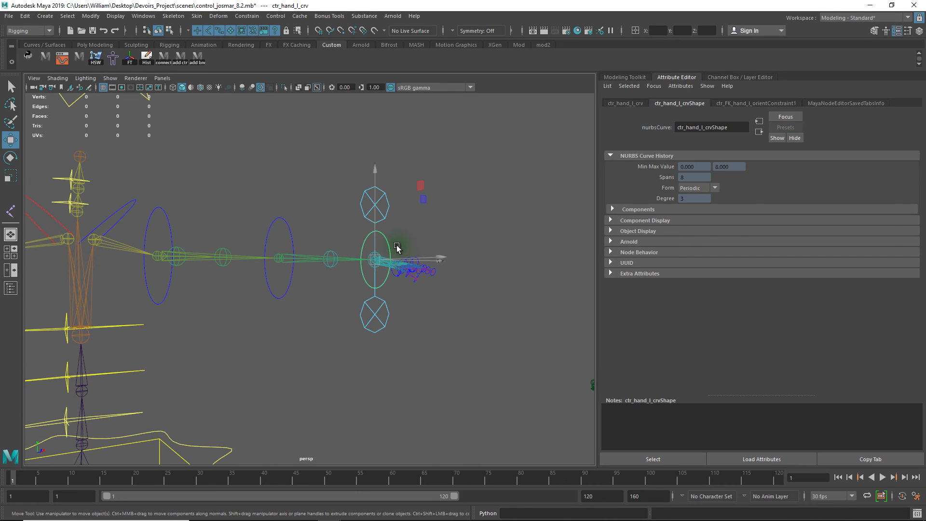
pyautogui.press('e')
pyautogui.moveTo(360, 209); pyautogui.dragTo(422, 208)
pyautogui.moveTo(462, 264); pyautogui.dragTo(343, 268)
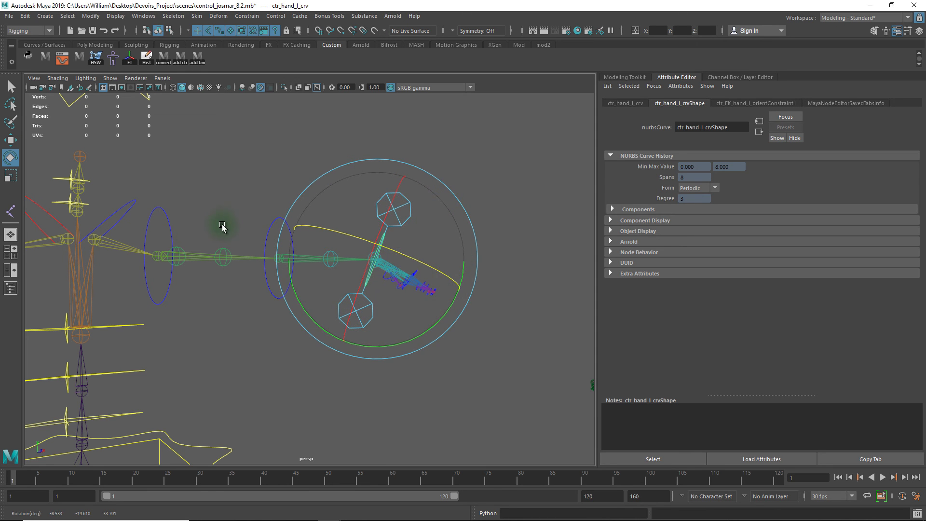
pyautogui.click(276, 221)
pyautogui.moveTo(251, 182); pyautogui.dragTo(327, 170)
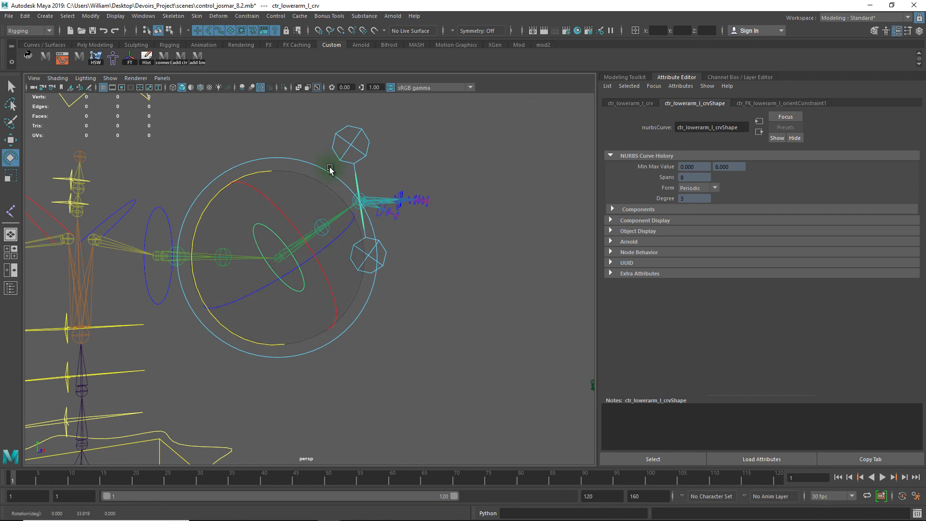
# Set the left arm switch control's IKFK attribute to 1 to put the arm in IK
pyautogui.click(353, 140)
pyautogui.hotkey('ctrl', 'a')
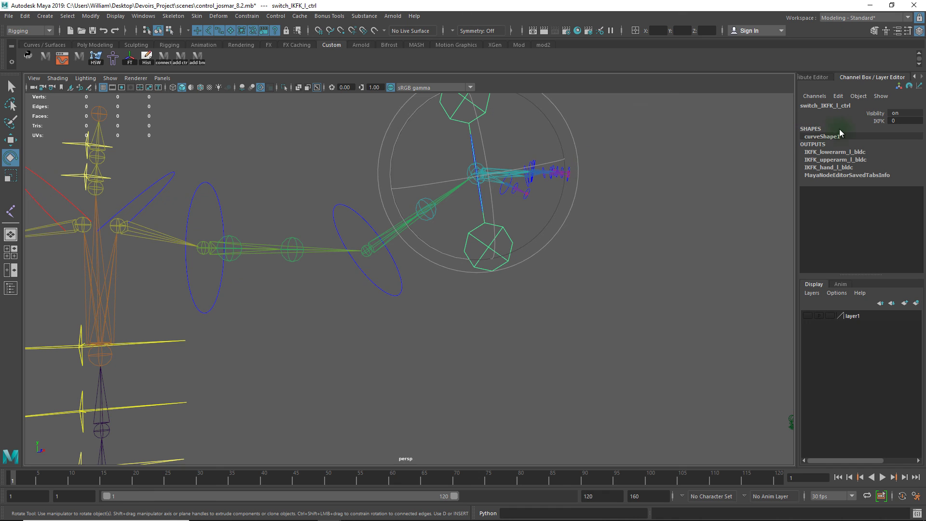
pyautogui.click(864, 121)
pyautogui.moveTo(537, 252); pyautogui.dragTo(483, 261, button='middle')
pyautogui.keyDown('alt'); pyautogui.moveTo(560, 285); pyautogui.dragTo(407, 280, button='right'); pyautogui.keyUp('alt')
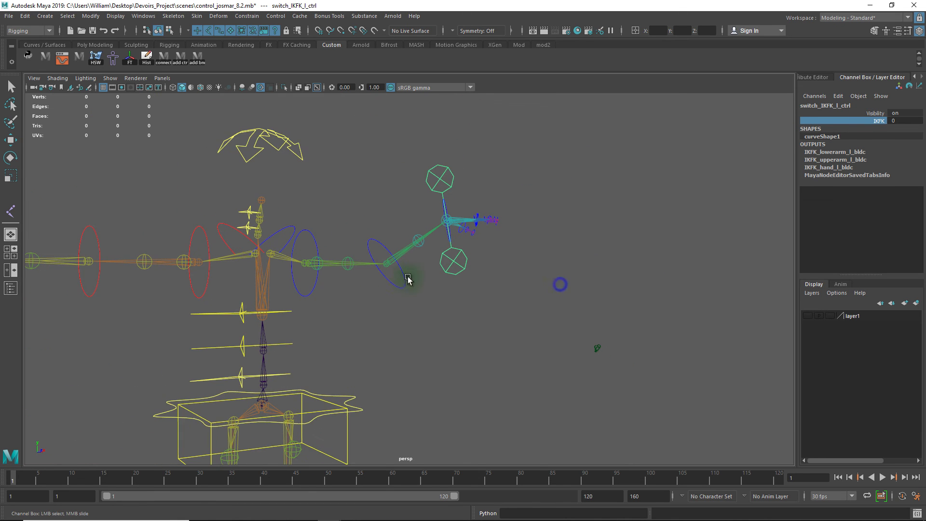
pyautogui.moveTo(513, 297); pyautogui.dragTo(537, 283, button='middle')
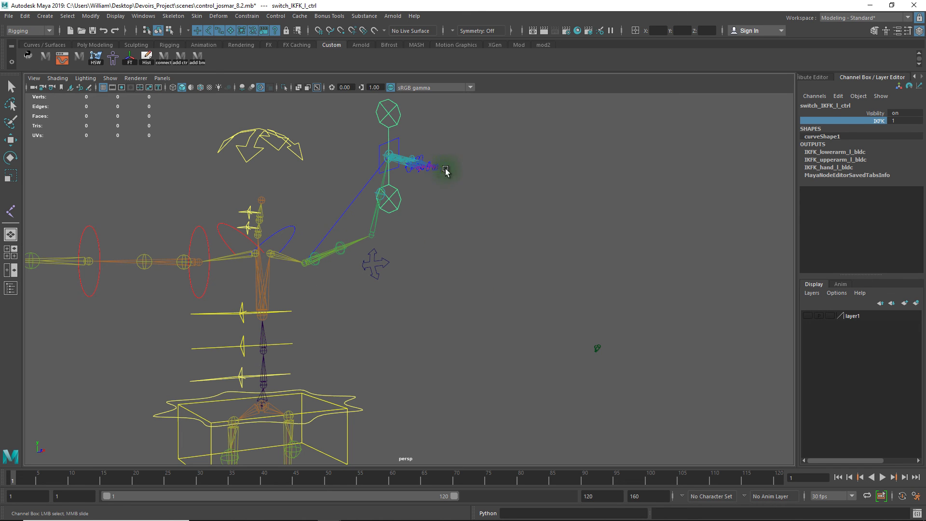
# Rotate the left IK hand control upperarm_l_IKH_crv to about -27, -28.7, 44.4 degrees to test the hand in IK
pyautogui.click(399, 141)
pyautogui.press('e')
pyautogui.moveTo(434, 178); pyautogui.dragTo(389, 121)
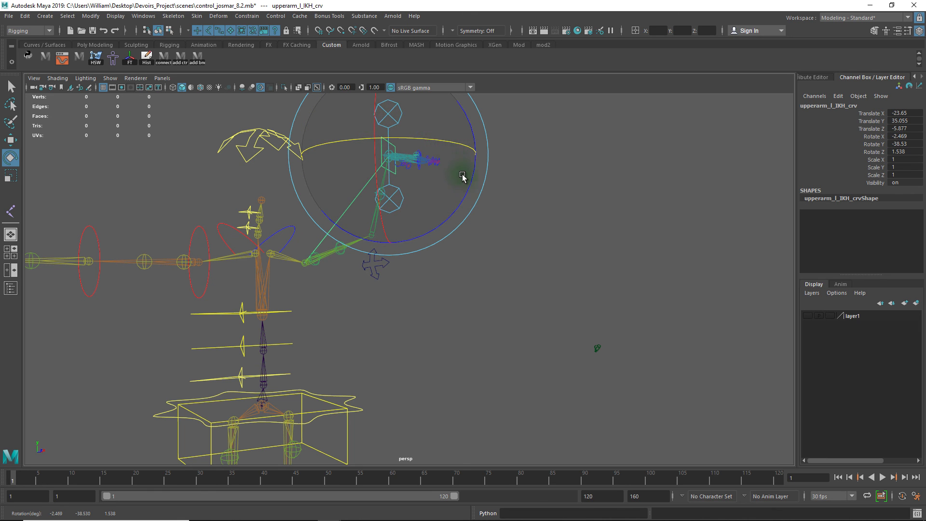
pyautogui.moveTo(471, 177); pyautogui.dragTo(429, 172)
pyautogui.keyDown('alt'); pyautogui.moveTo(526, 211); pyautogui.dragTo(444, 232); pyautogui.keyUp('alt')
pyautogui.moveTo(348, 190); pyautogui.dragTo(302, 128)
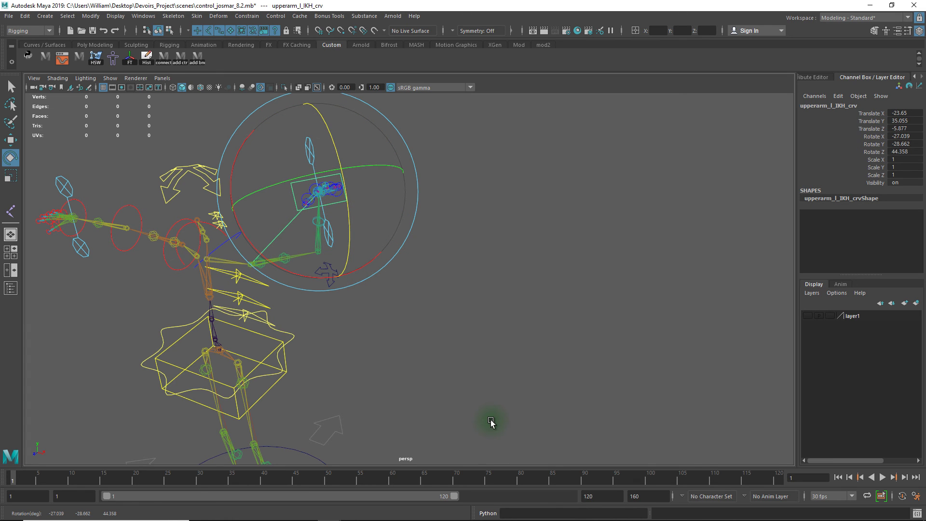